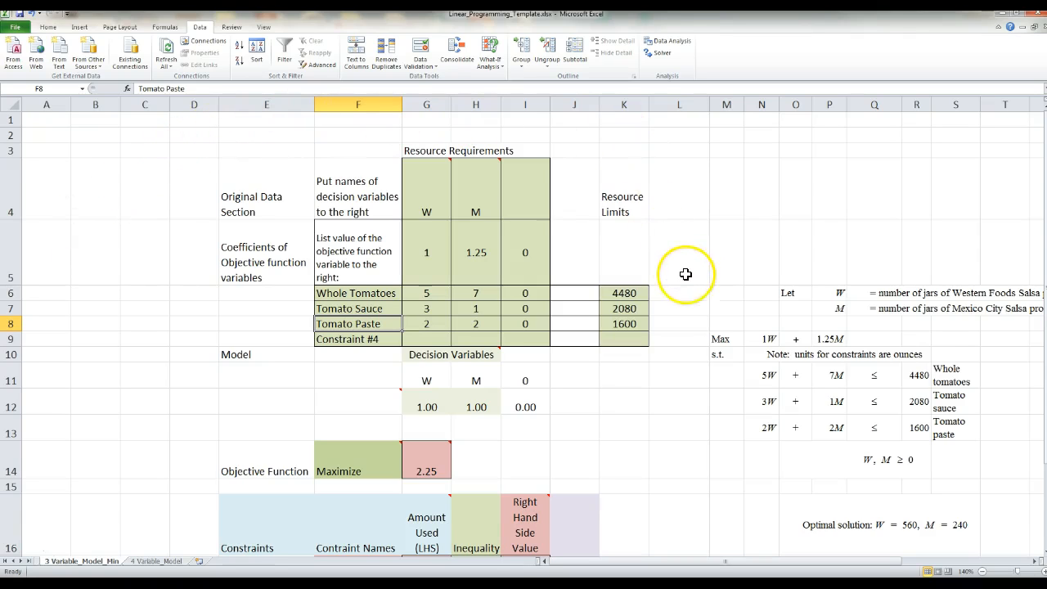
scroll(685, 273, down, 2)
scroll(686, 277, up, 2)
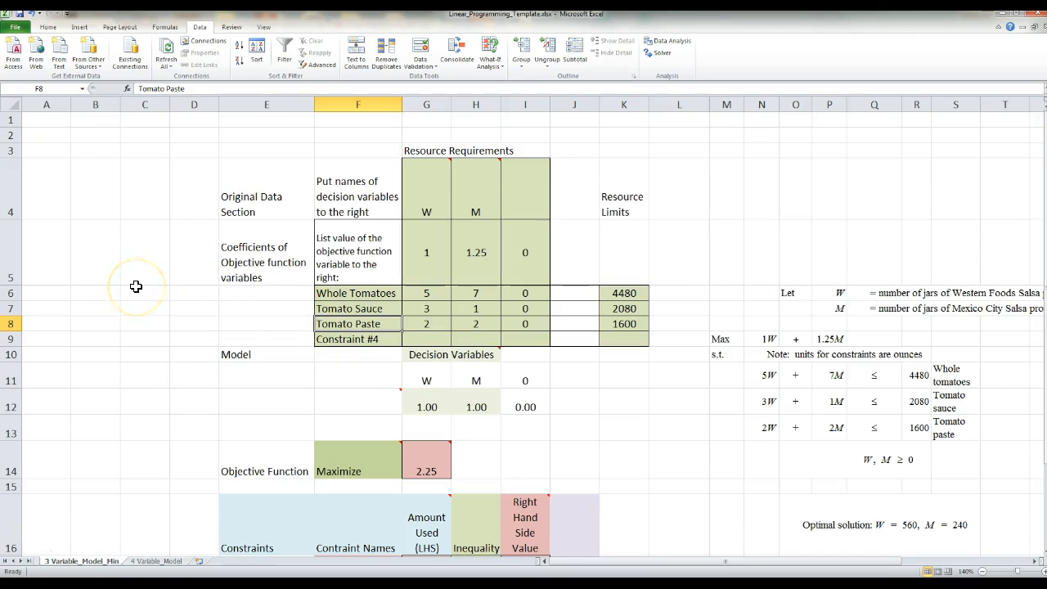
Step: Replace the fourth constraint name in F20 with the formula =F9, linking it to the name in the original data section
scroll(136, 287, down, 3)
click(353, 375)
double_click(353, 375)
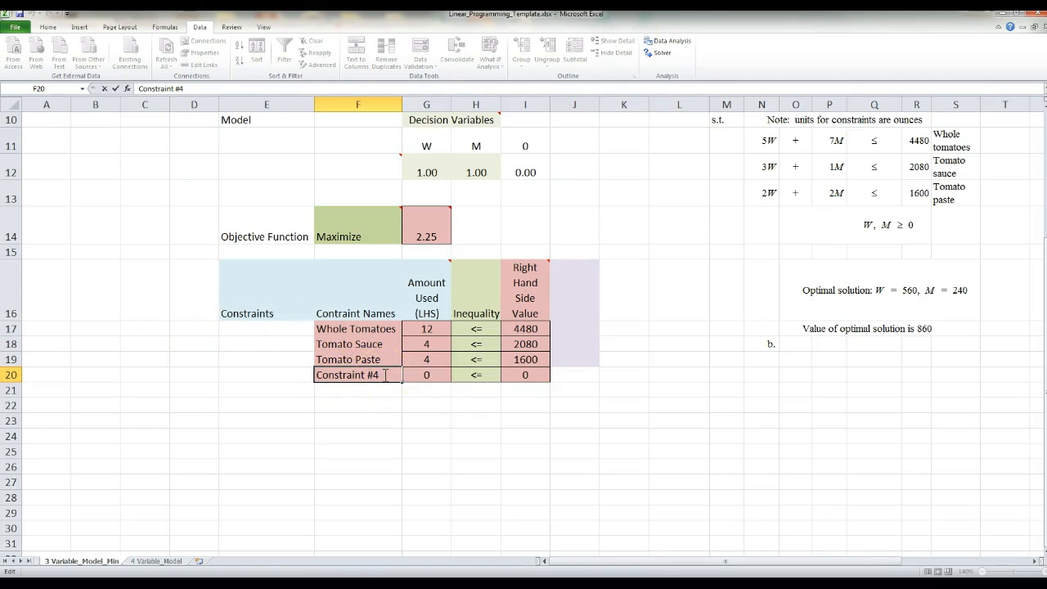
drag(384, 375, 280, 381)
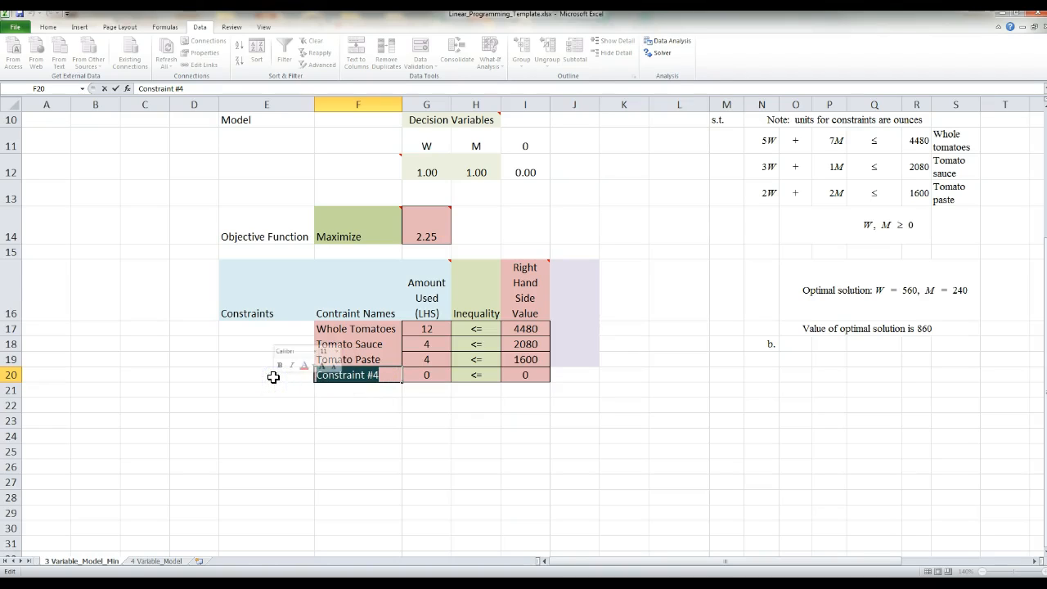
key(BackSpace)
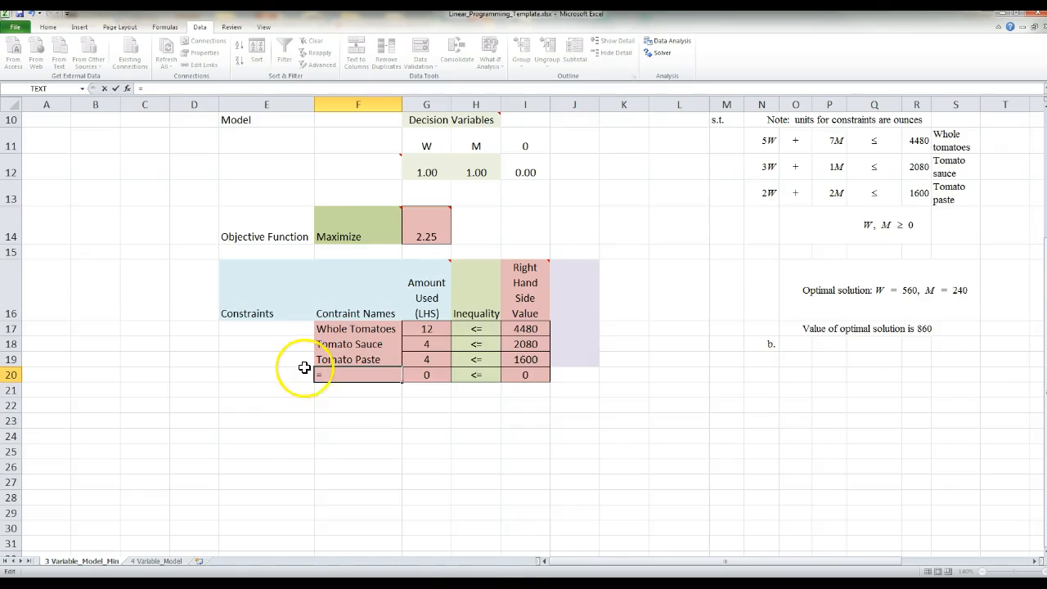
scroll(296, 370, up, 2)
click(350, 293)
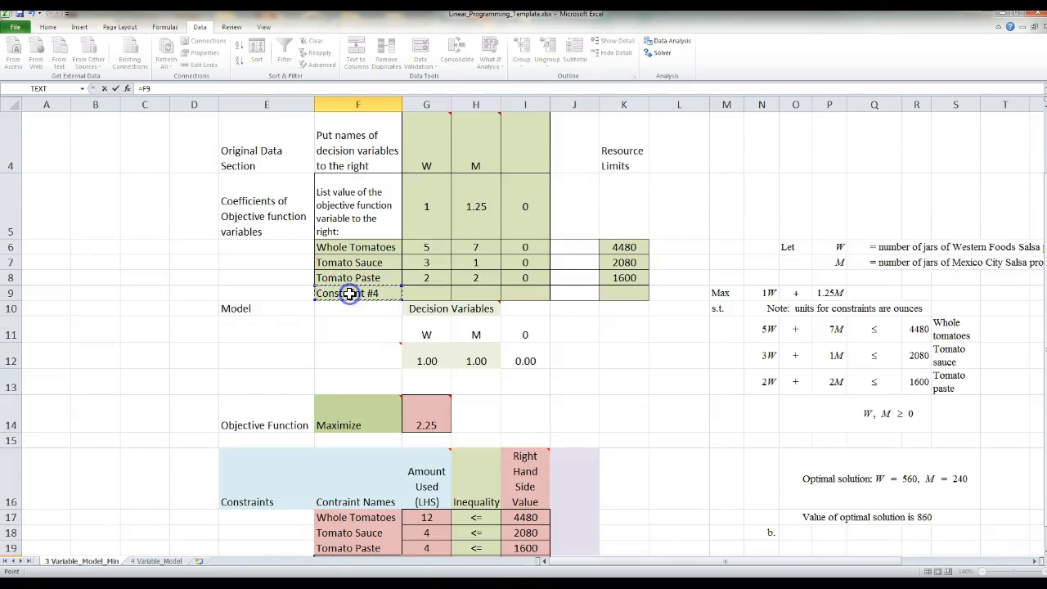
scroll(300, 357, down, 1)
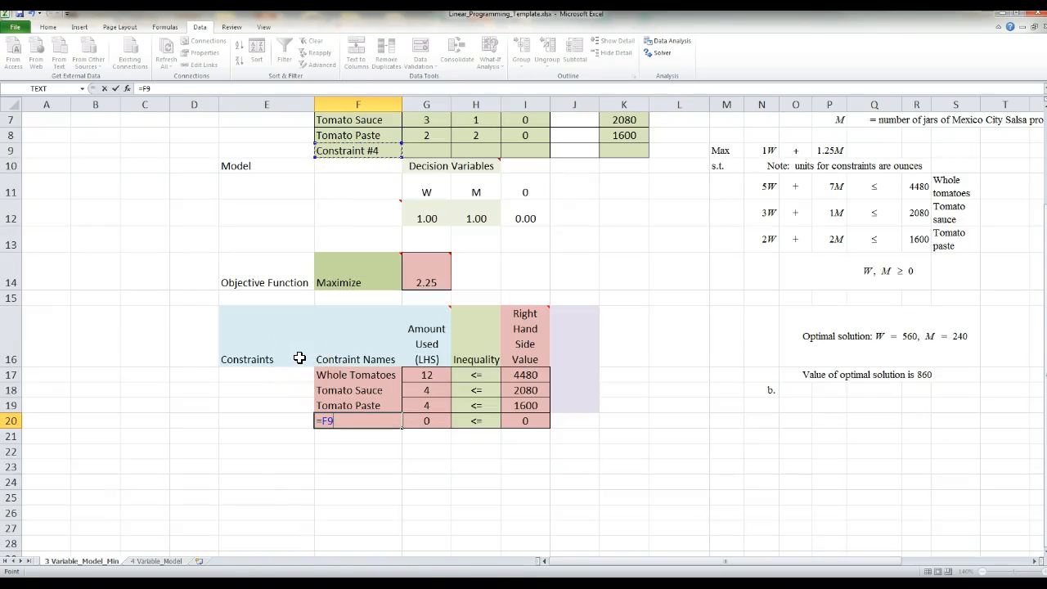
key(Return)
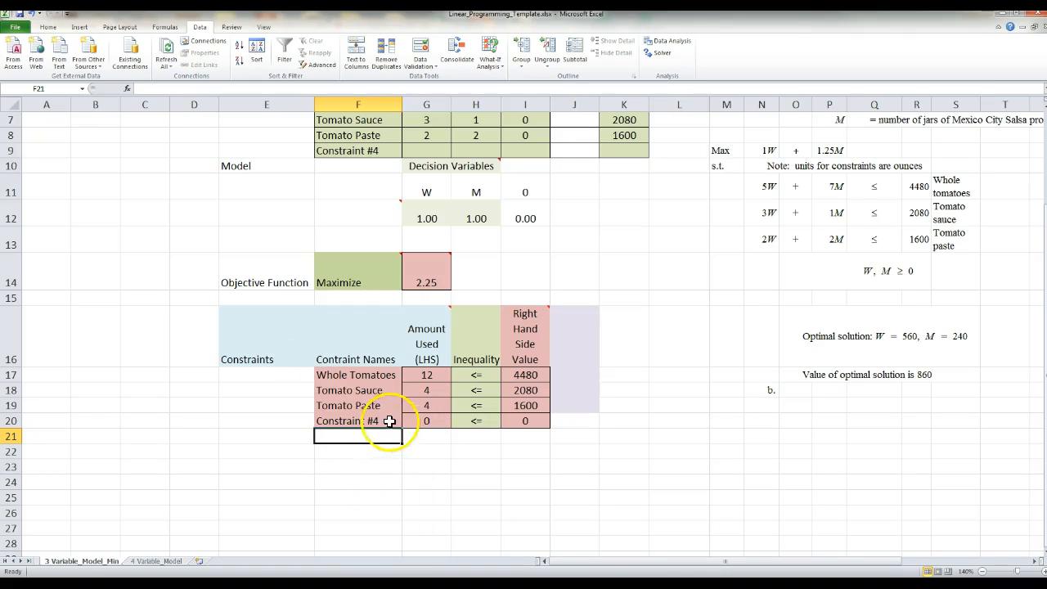
scroll(323, 302, up, 1)
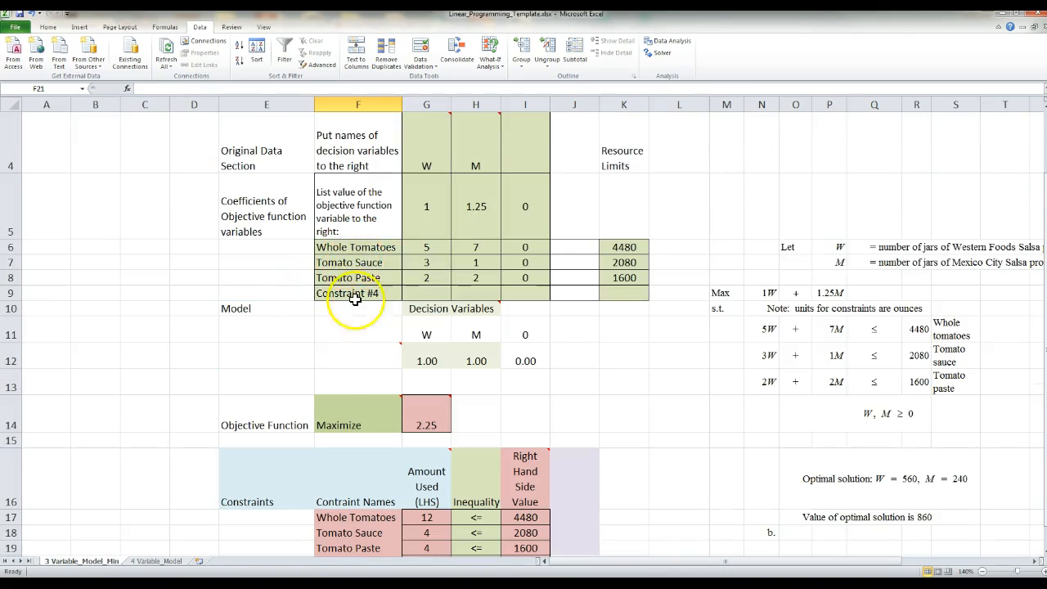
scroll(315, 417, down, 1)
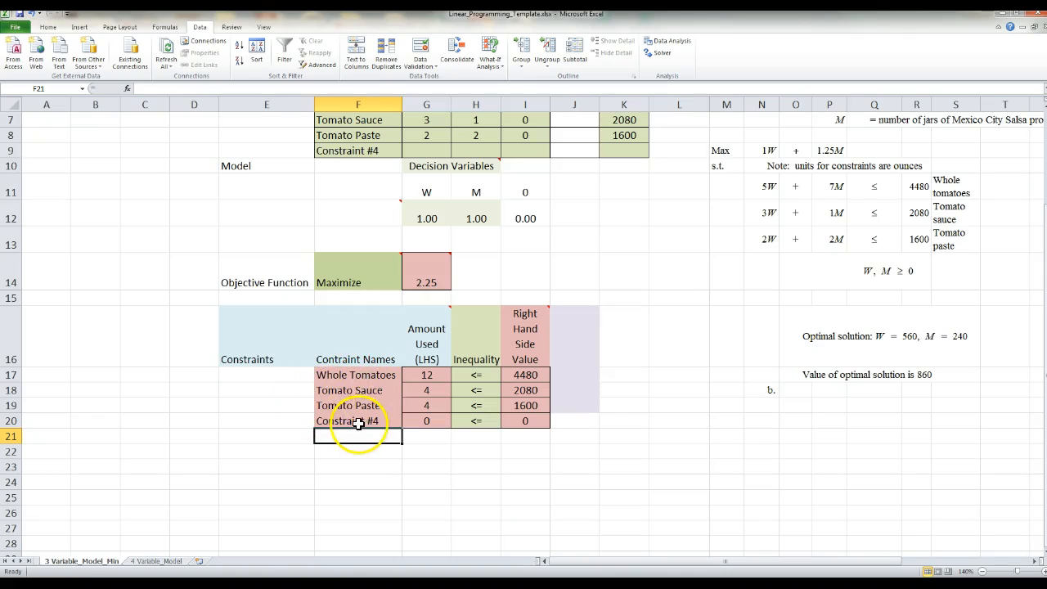
scroll(629, 411, up, 1)
scroll(629, 411, up, 1)
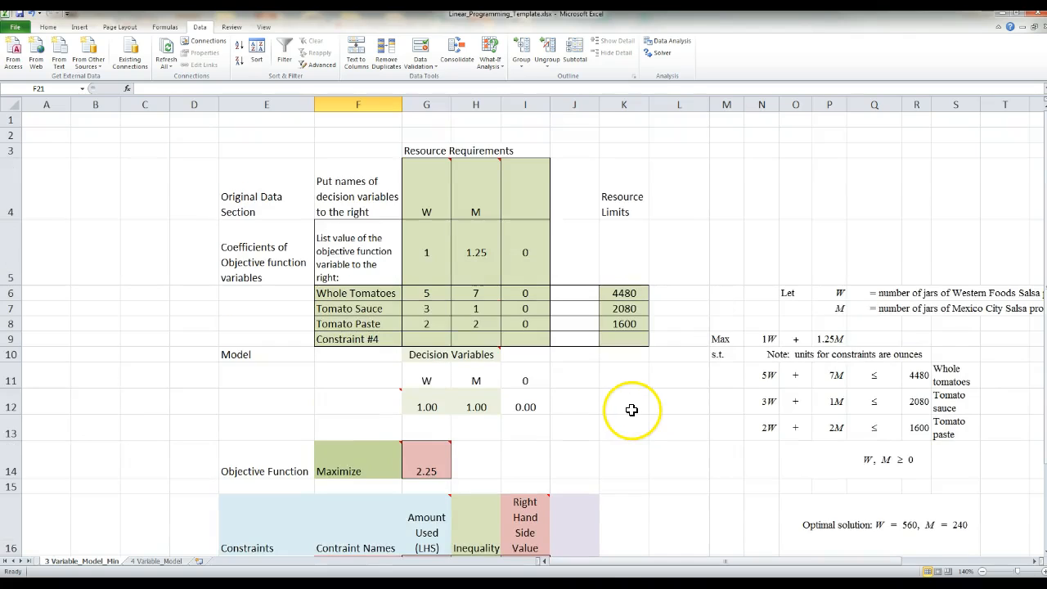
scroll(632, 409, down, 1)
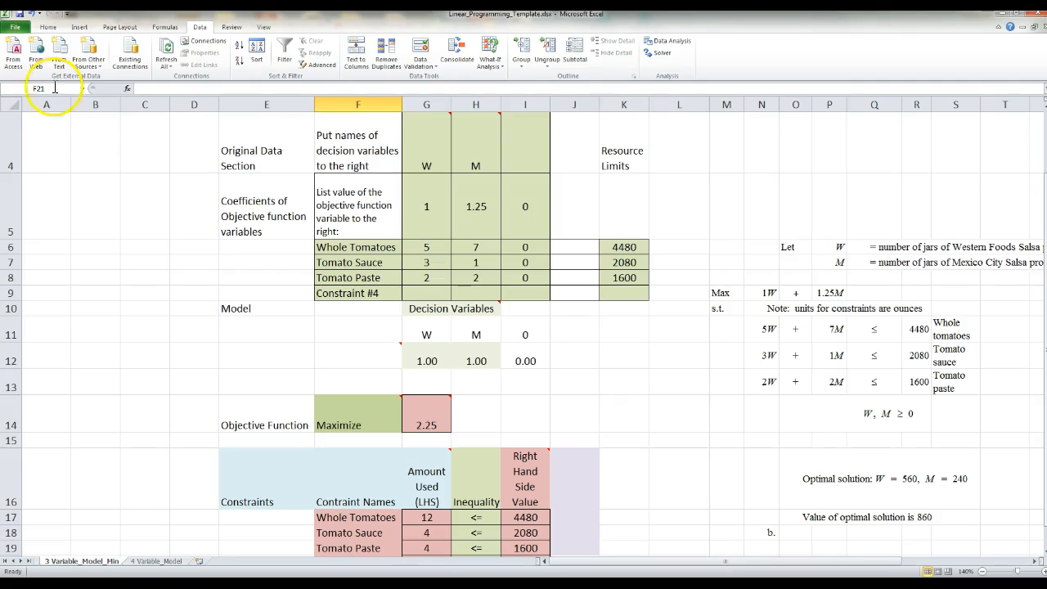
Step: Open the Excel add-ins list from the program options and confirm it with Analysis ToolPak and Solver Add-in enabled
click(17, 28)
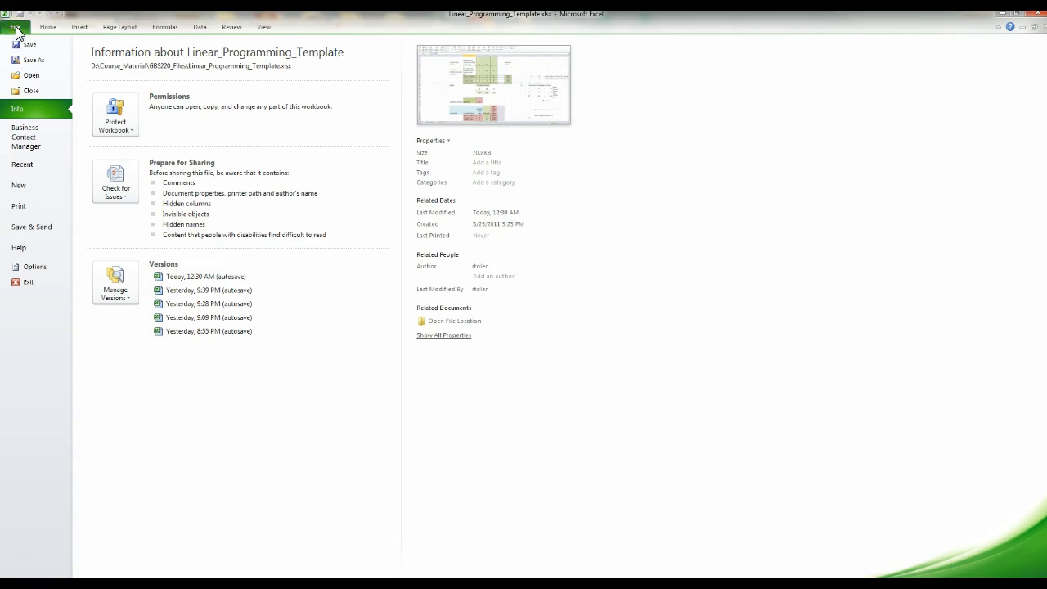
click(34, 268)
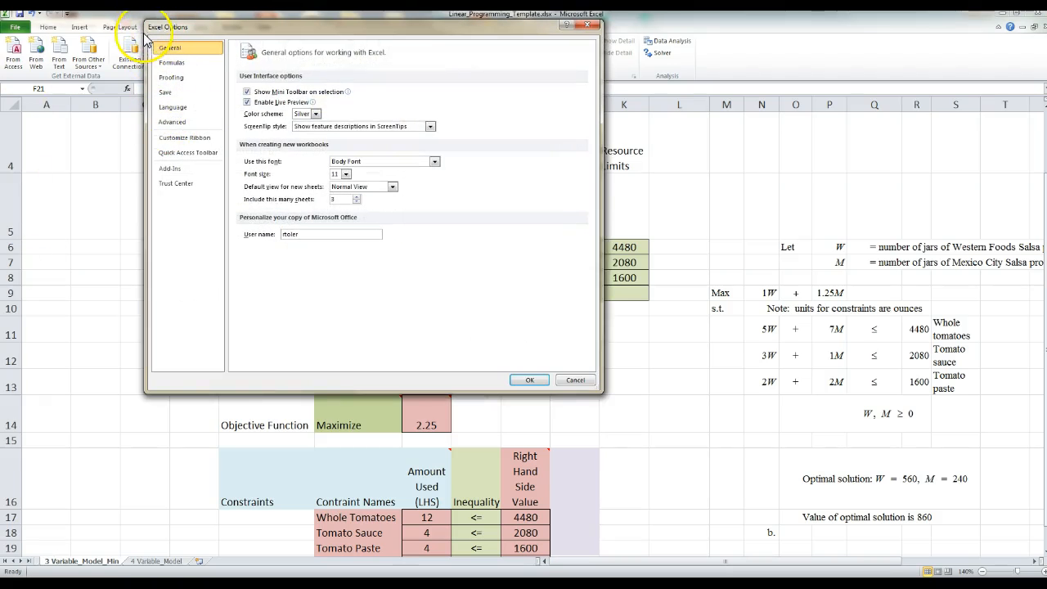
click(174, 168)
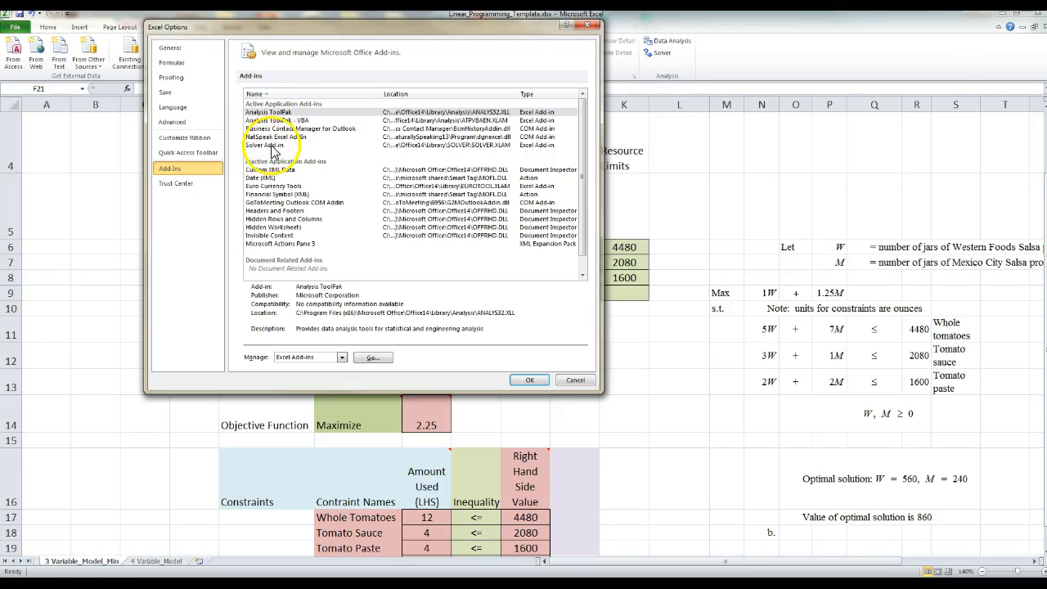
click(264, 147)
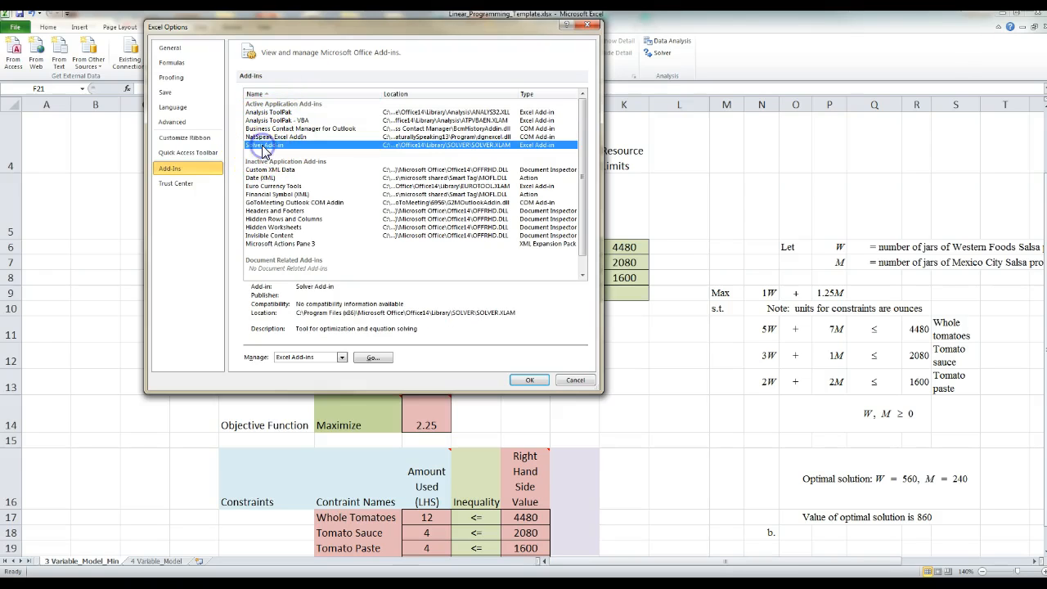
click(373, 358)
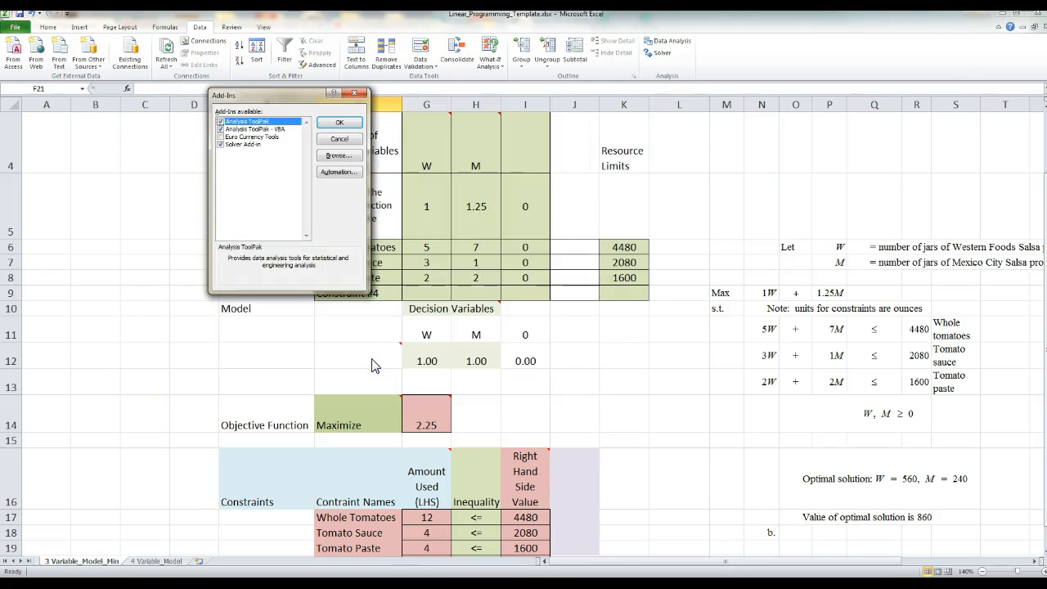
click(241, 121)
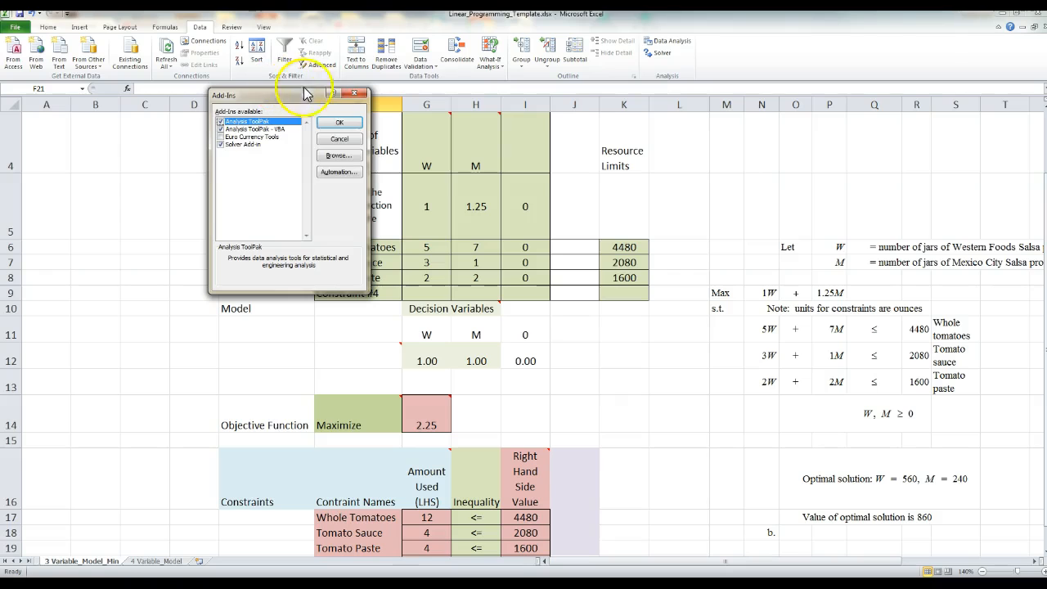
click(220, 145)
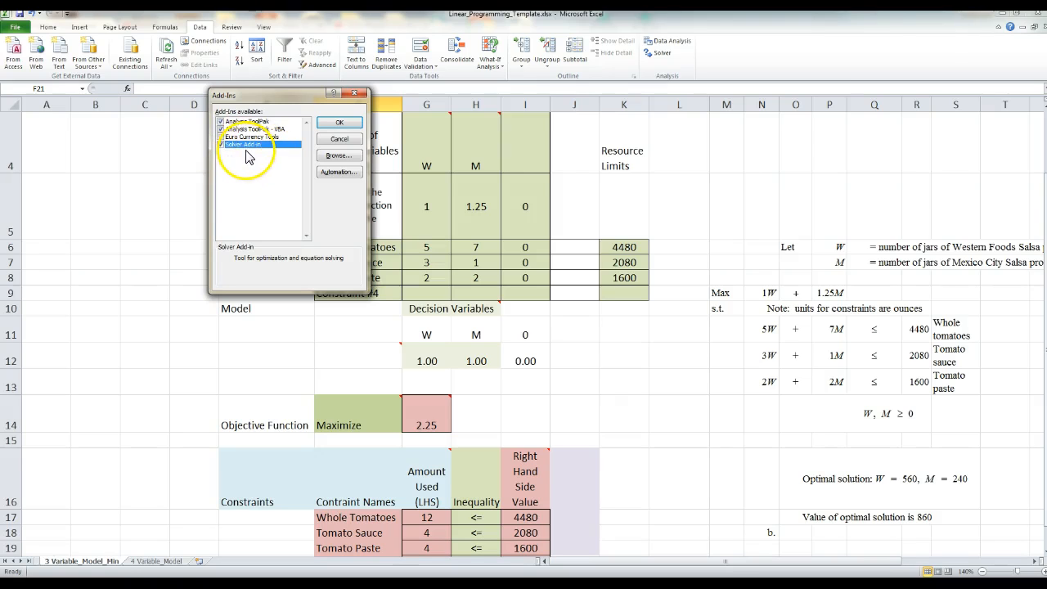
click(340, 124)
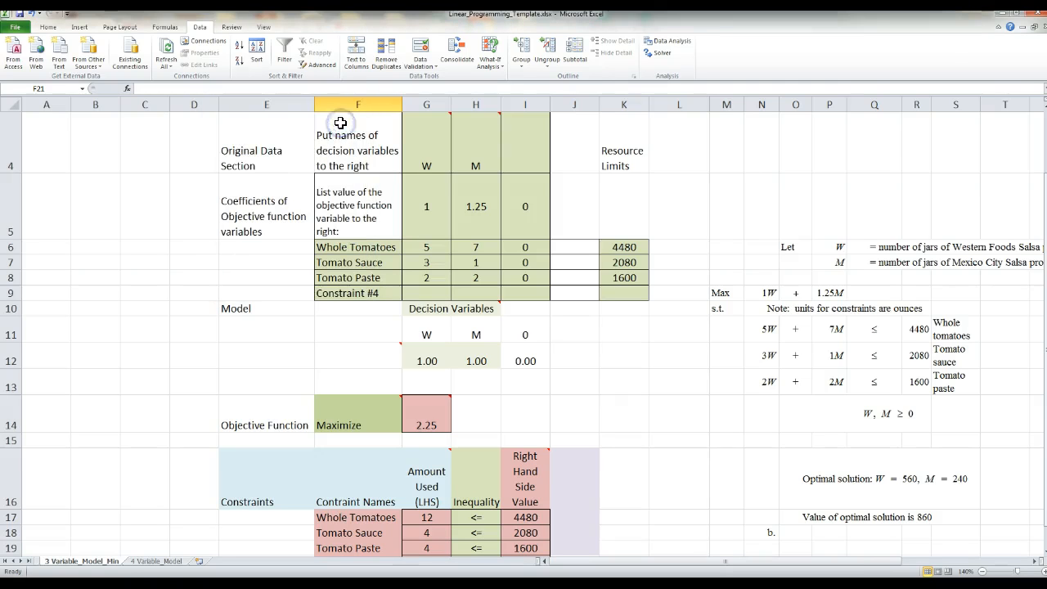
Step: Open Solver, move its dialog clear of the model, and set the objective to cell $G$14 with Max as the goal
click(662, 54)
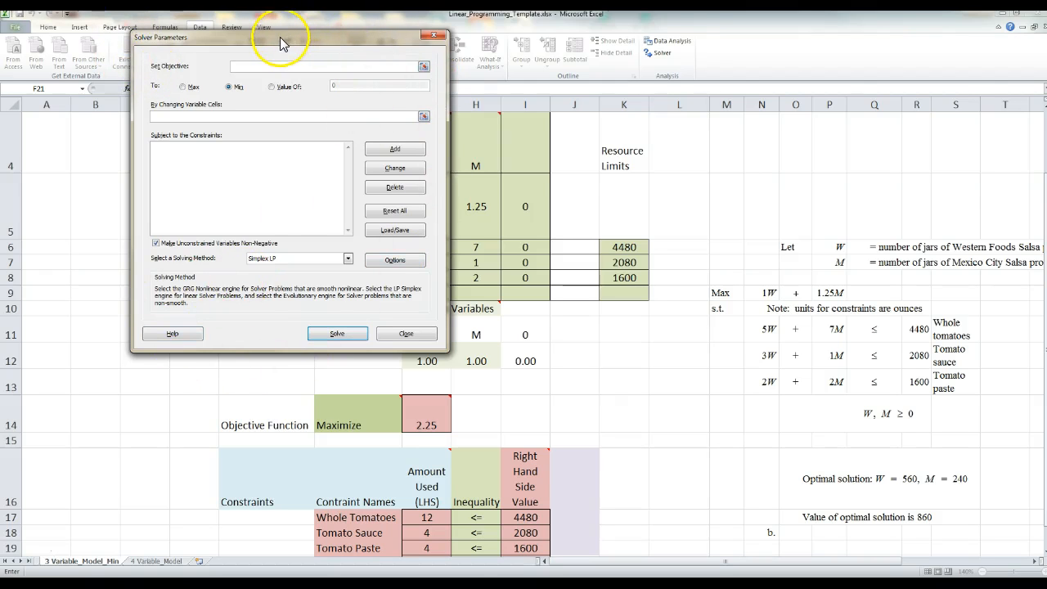
drag(279, 36, 812, 76)
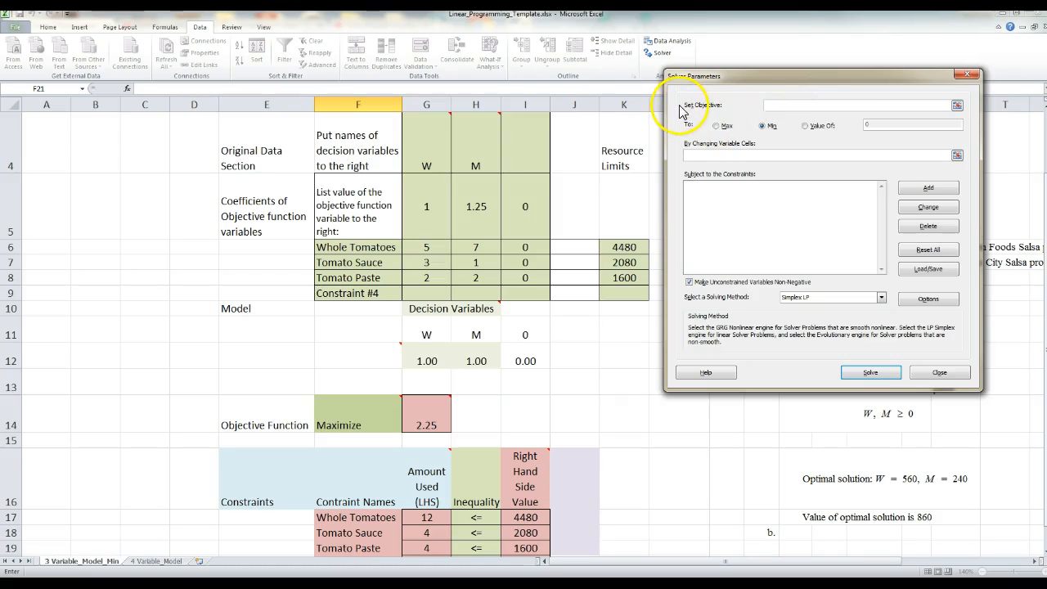
click(957, 102)
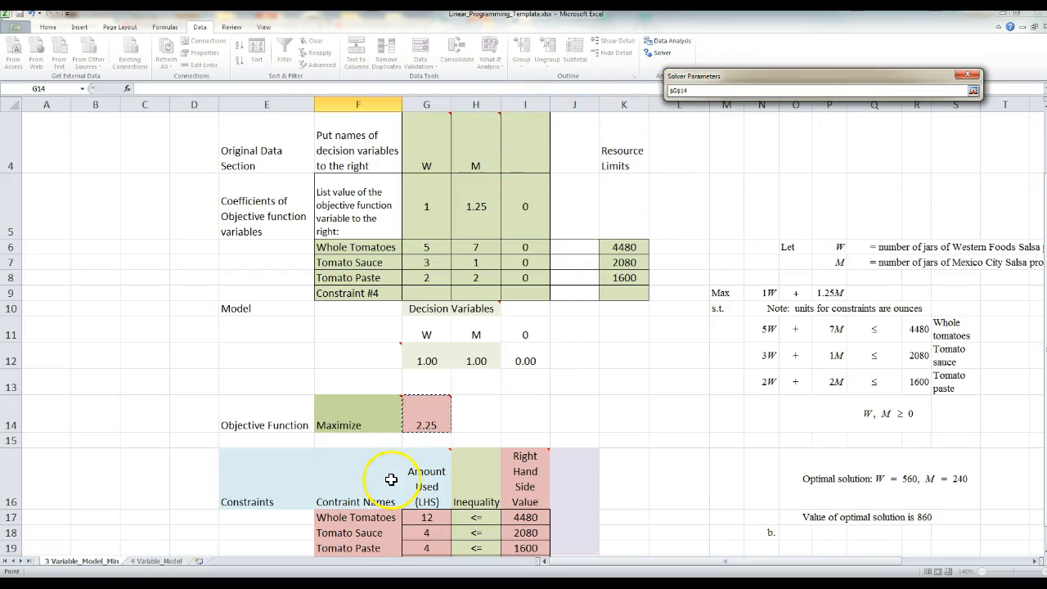
click(973, 90)
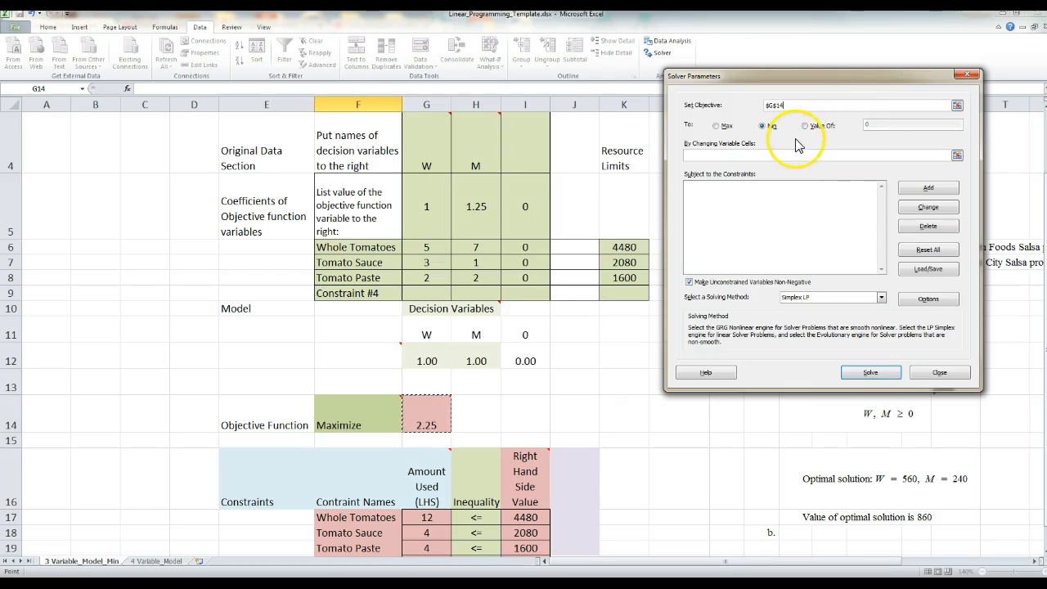
click(716, 125)
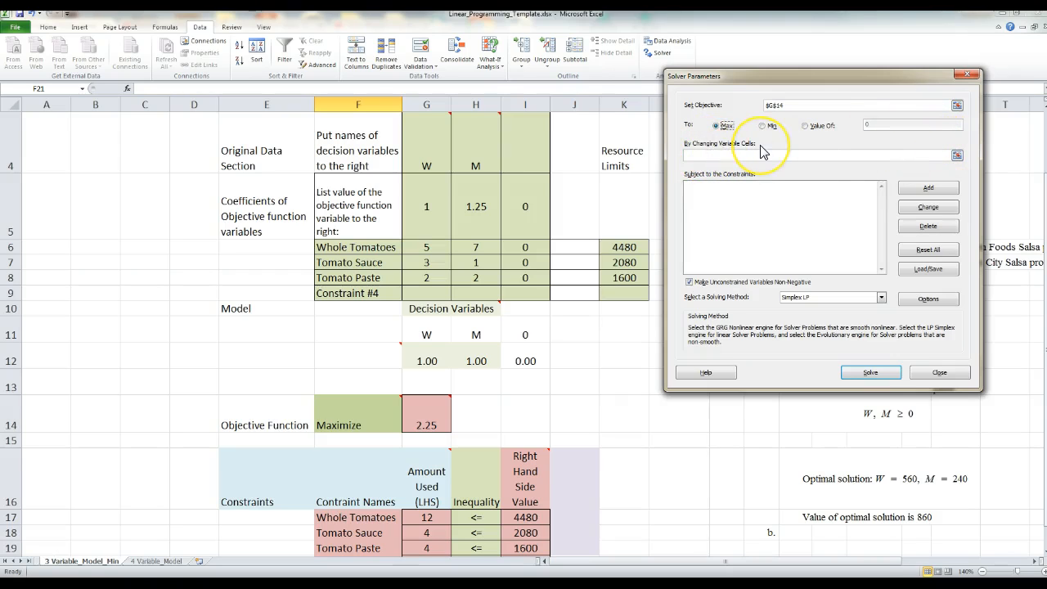
Step: Set Solver's changing variable cells to the W and M decision variables in $G$12:$H$12
click(957, 155)
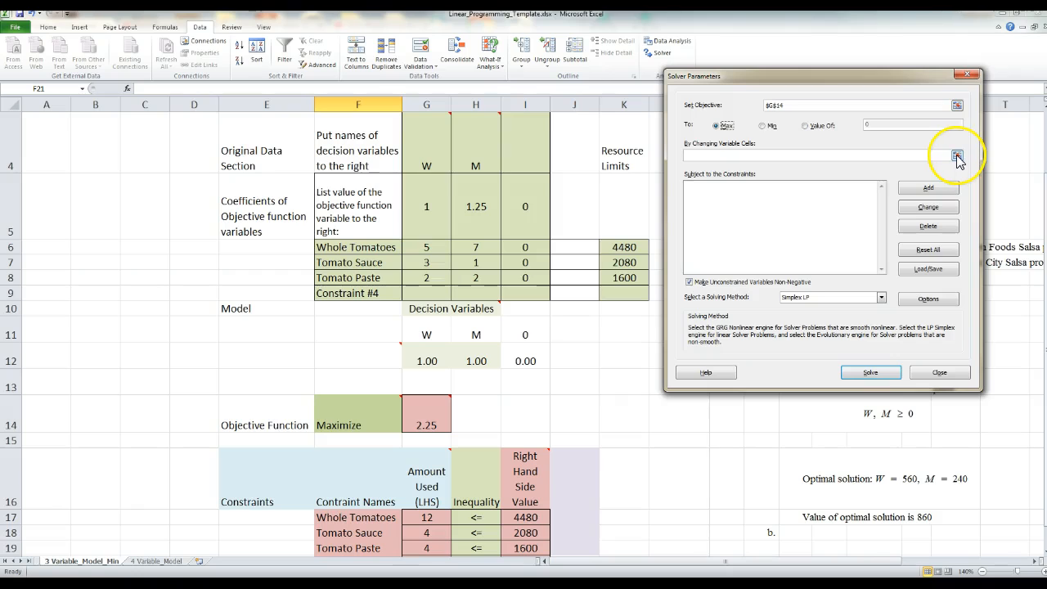
click(958, 157)
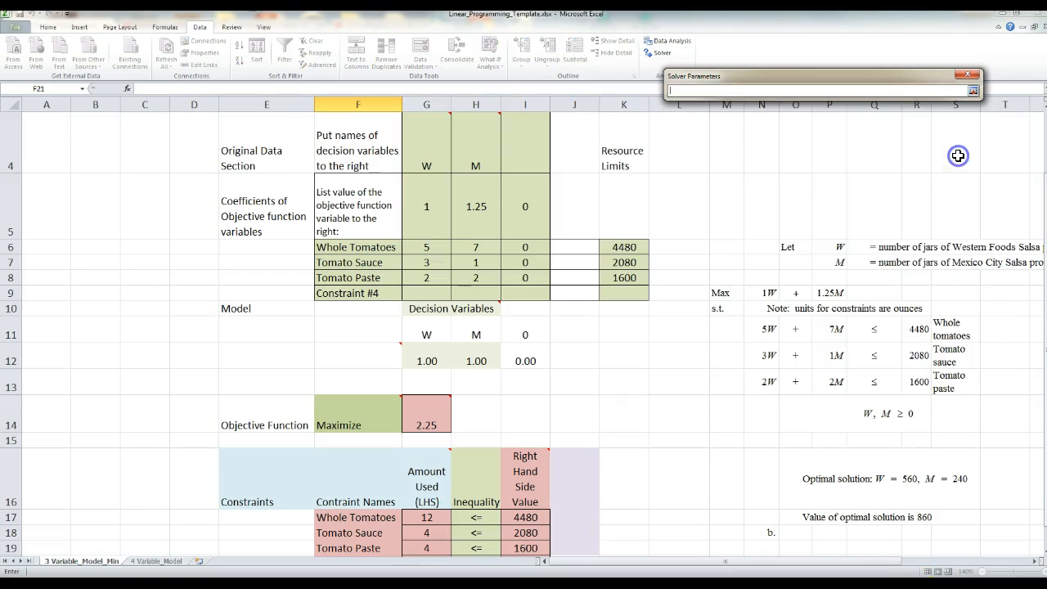
click(423, 362)
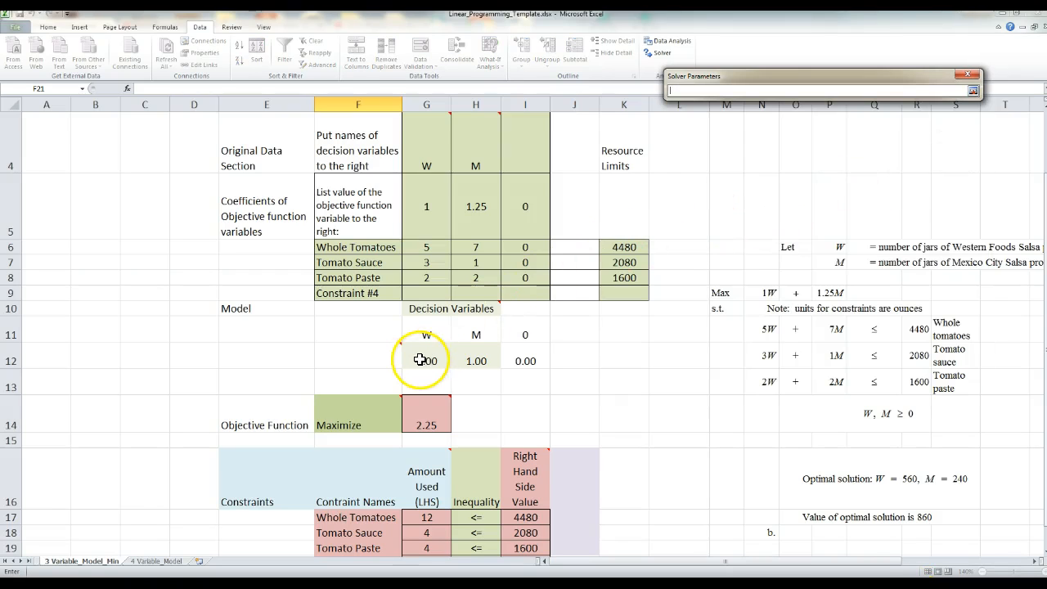
drag(423, 361, 473, 353)
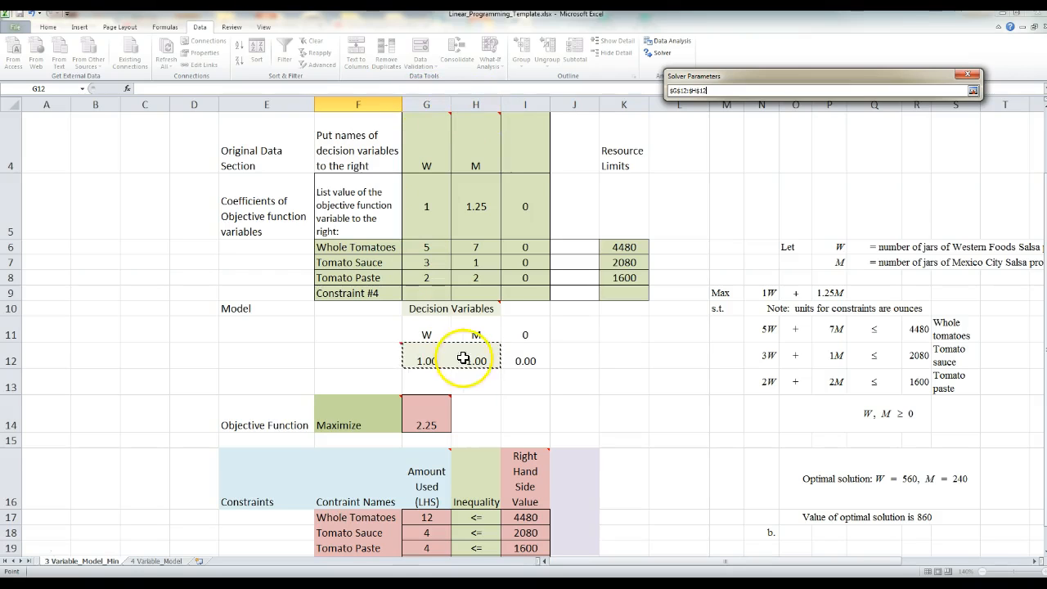
click(974, 92)
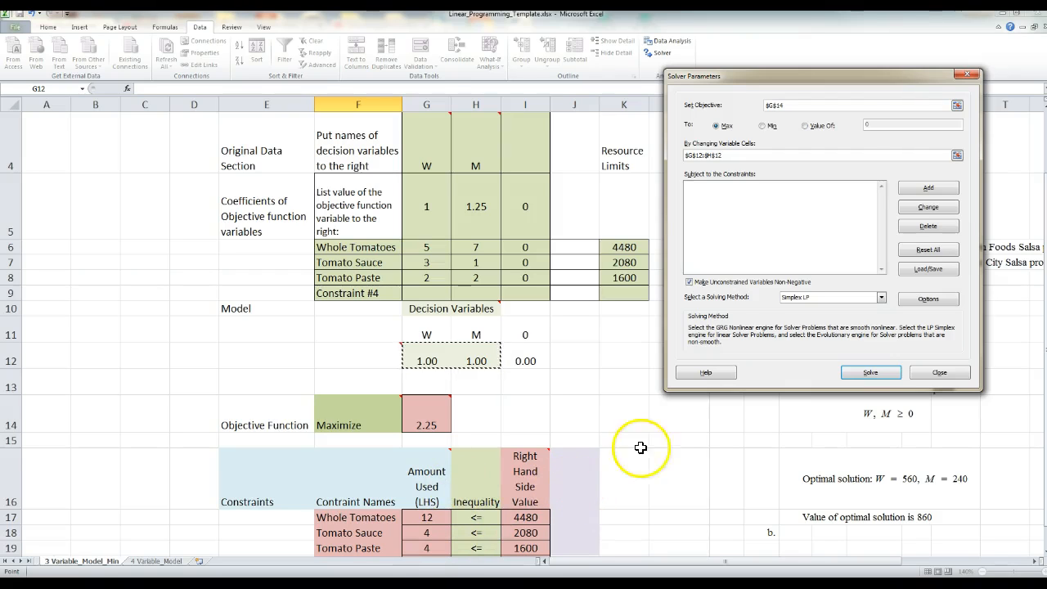
Step: Add the Whole Tomatoes constraint to Solver, requiring amount used $G$17 <= right-hand side value $I$17
click(920, 191)
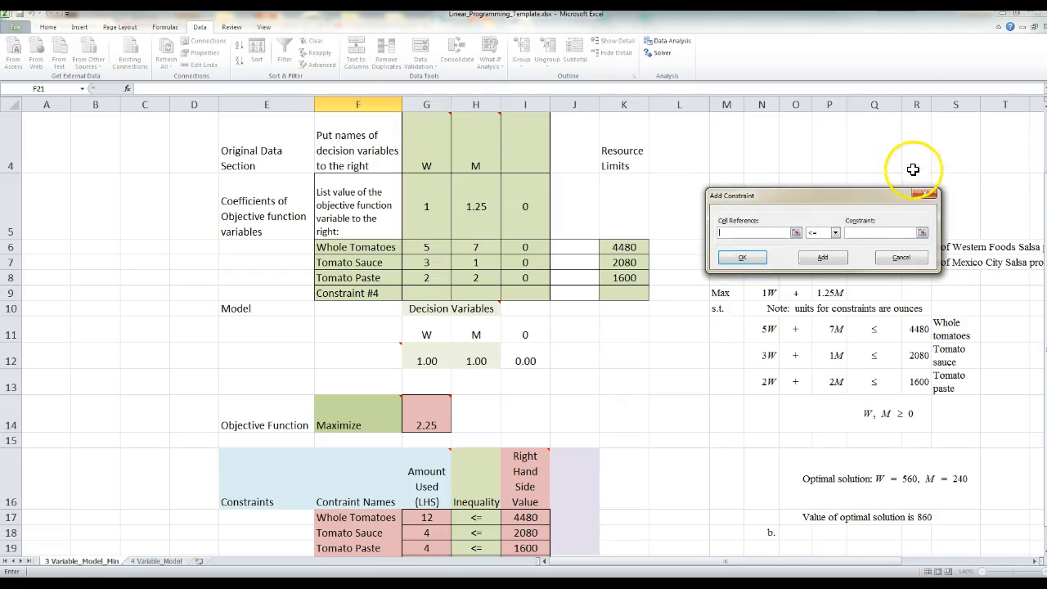
click(797, 234)
click(428, 521)
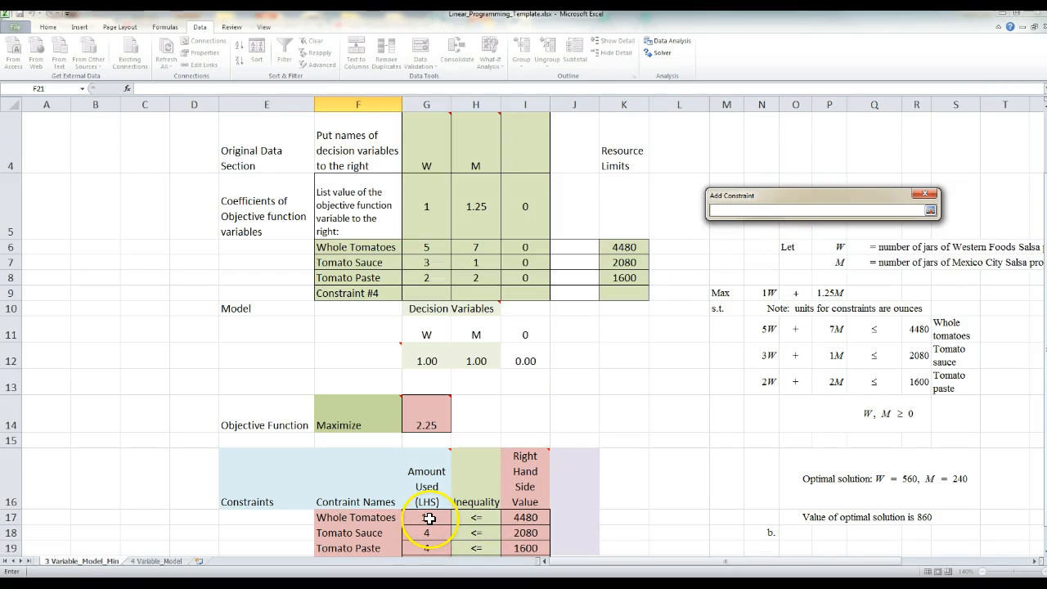
click(933, 210)
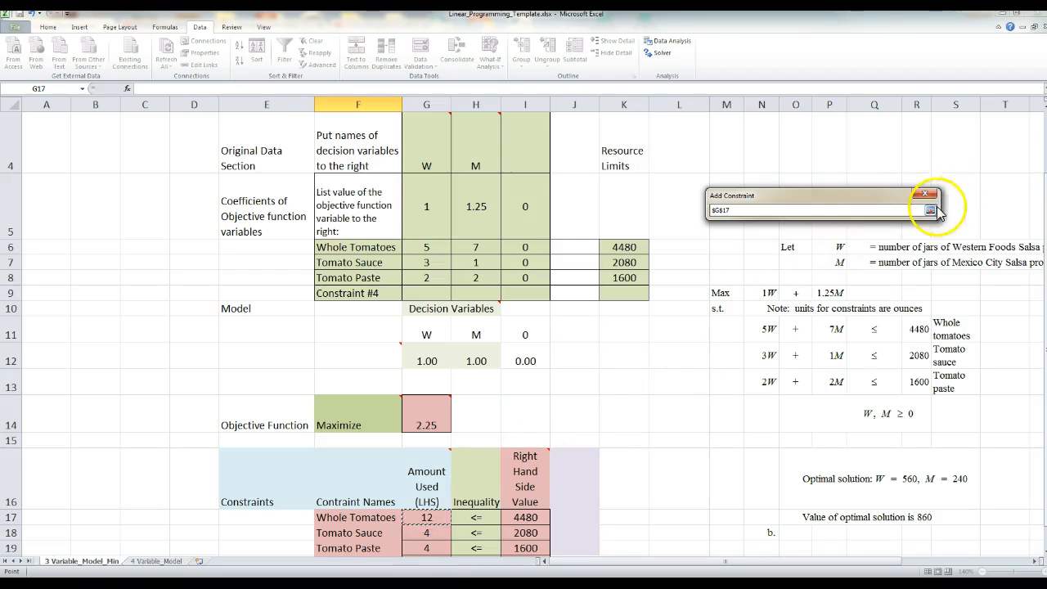
click(931, 210)
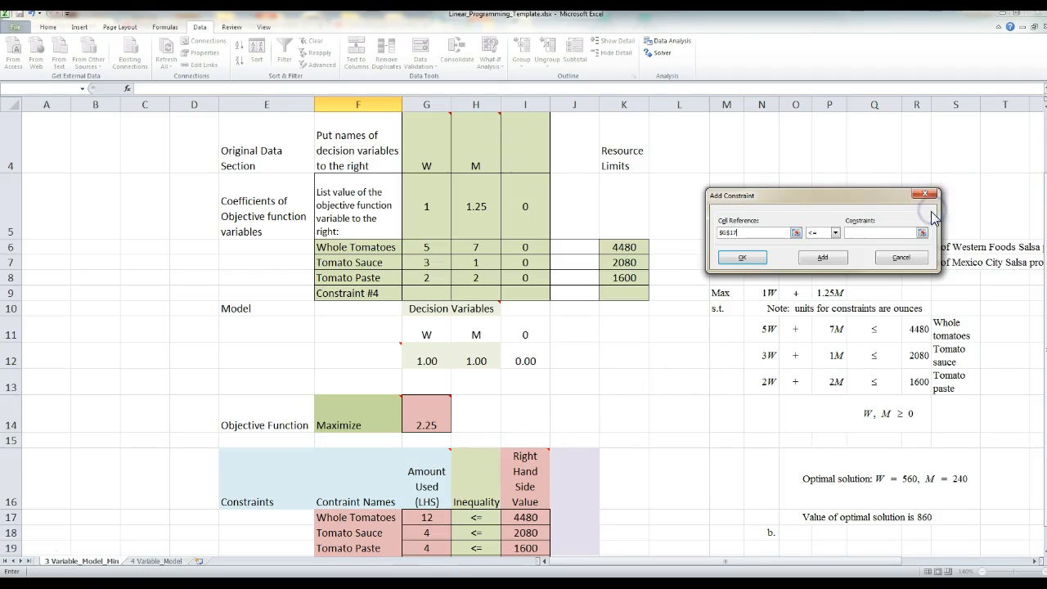
click(835, 234)
click(836, 234)
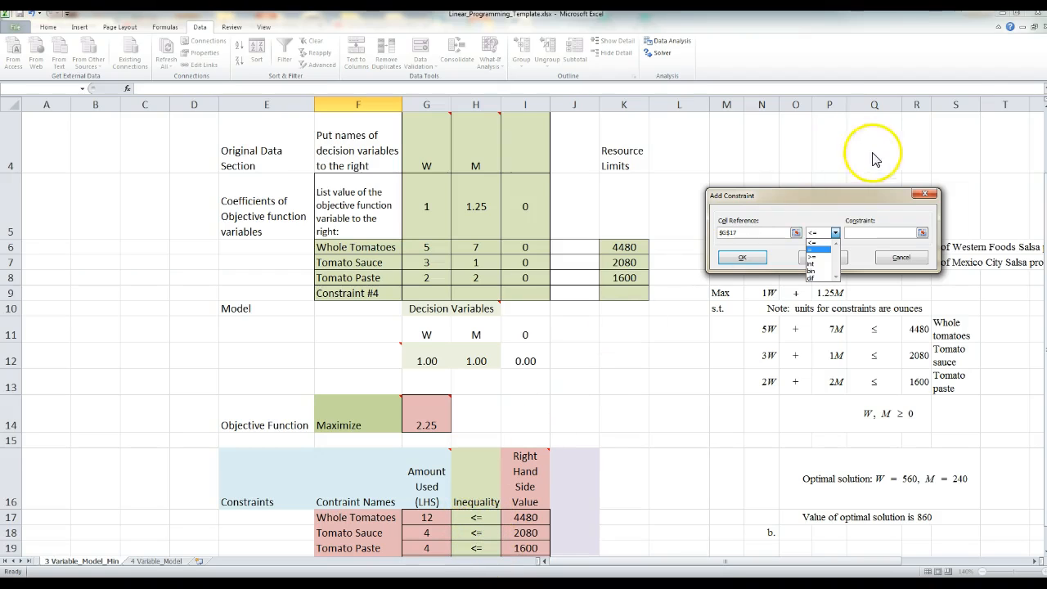
click(814, 243)
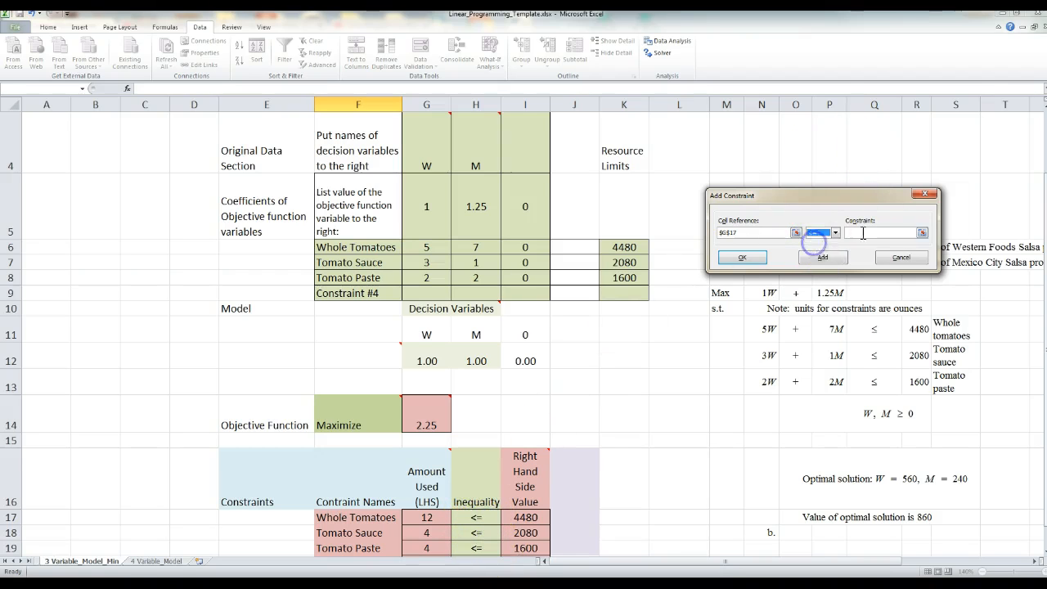
click(923, 234)
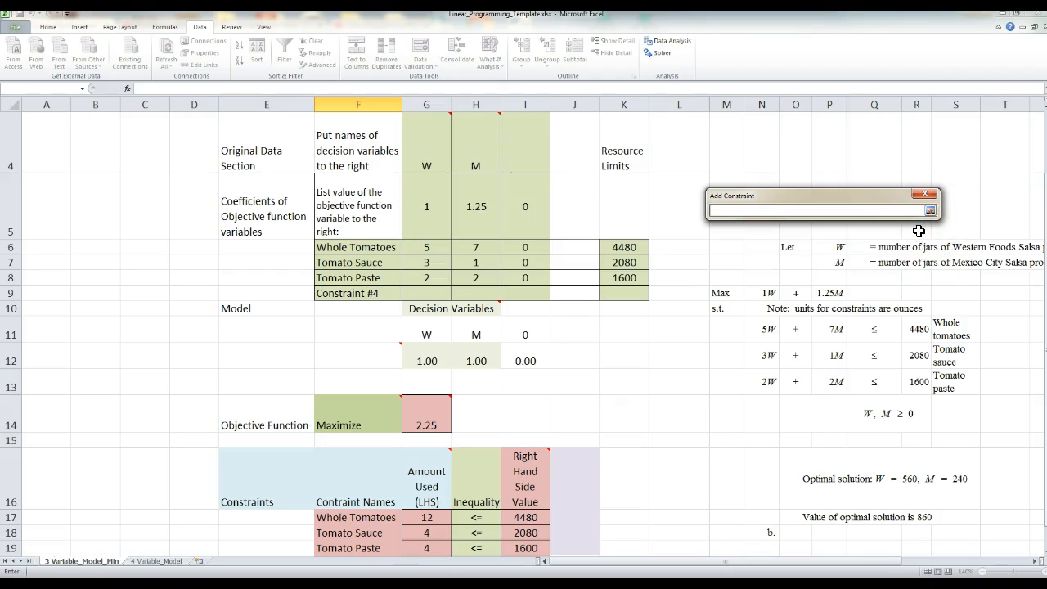
click(531, 517)
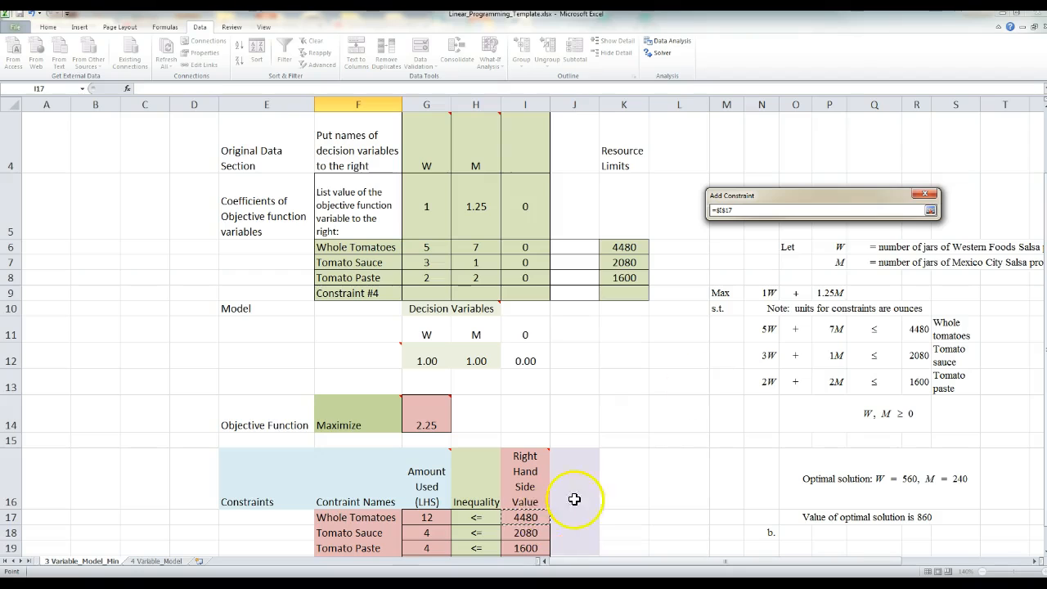
click(931, 211)
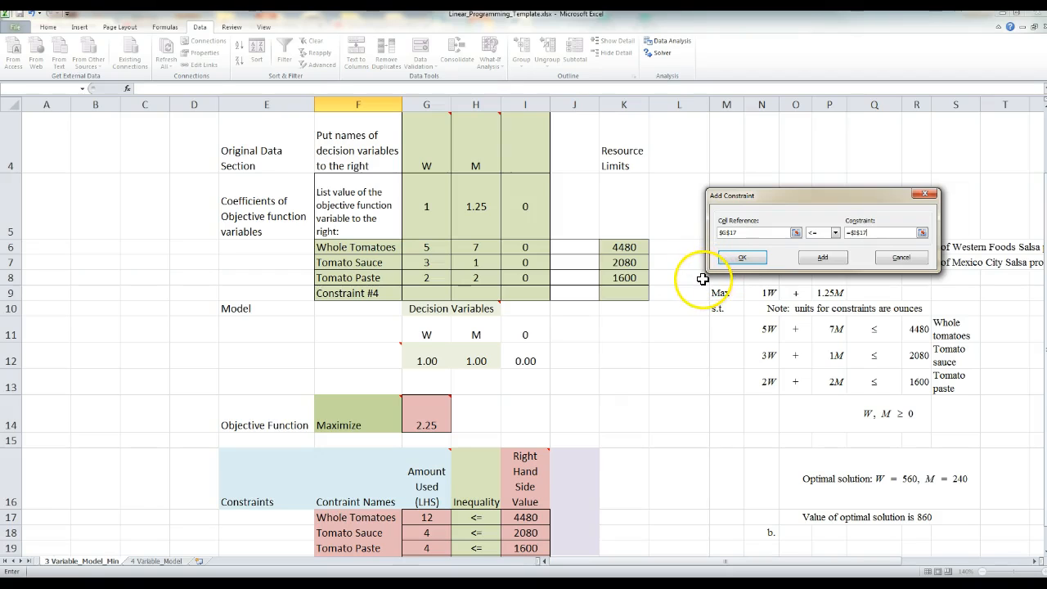
click(834, 260)
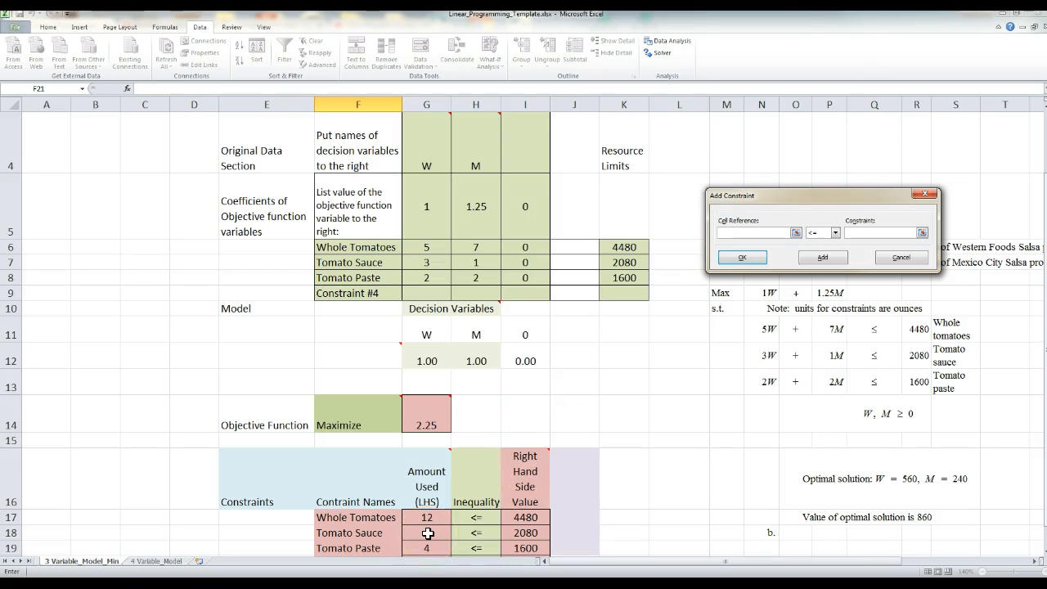
Step: Add the Tomato Sauce constraint to Solver, requiring amount used $G$18 <= right-hand side value $I$18
scroll(704, 323, down, 1)
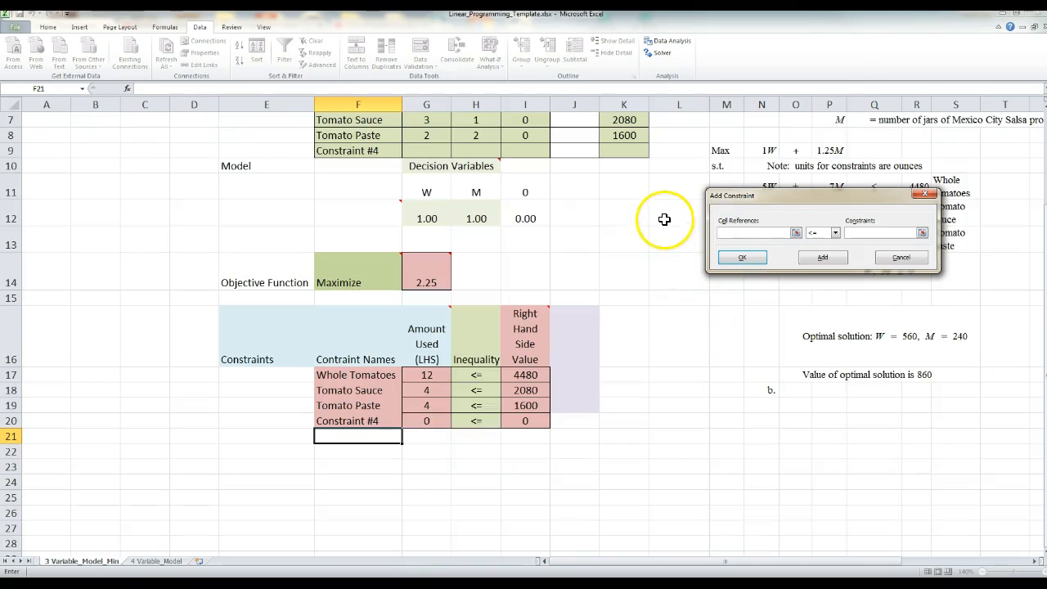
click(435, 392)
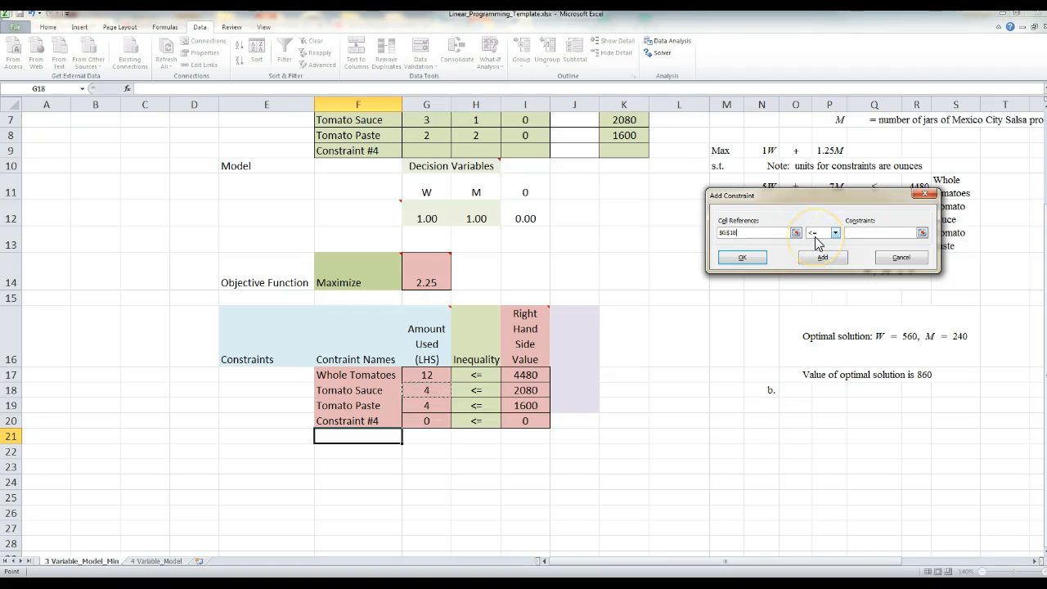
click(922, 233)
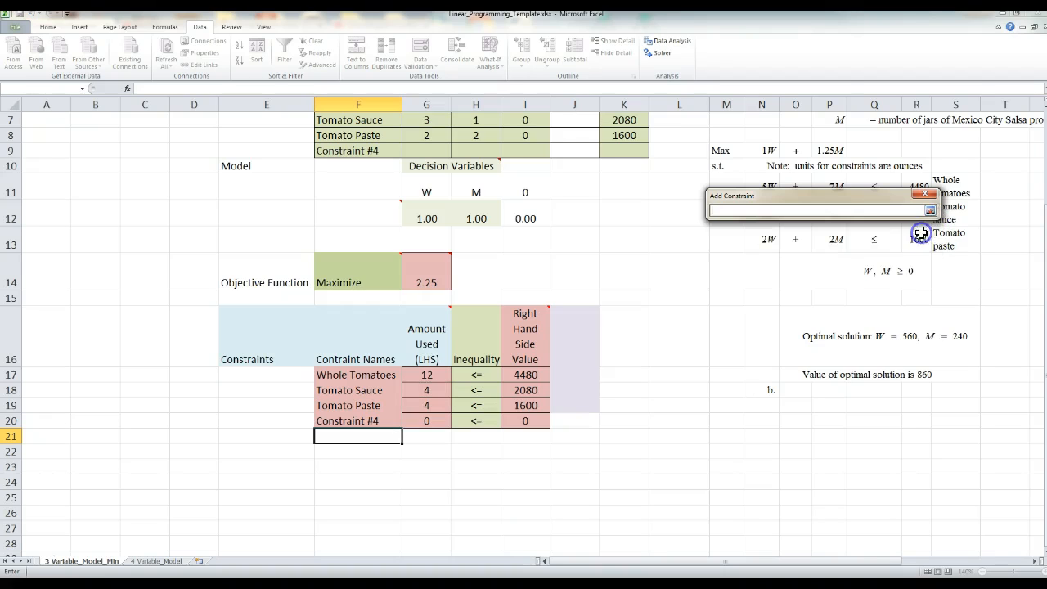
click(540, 392)
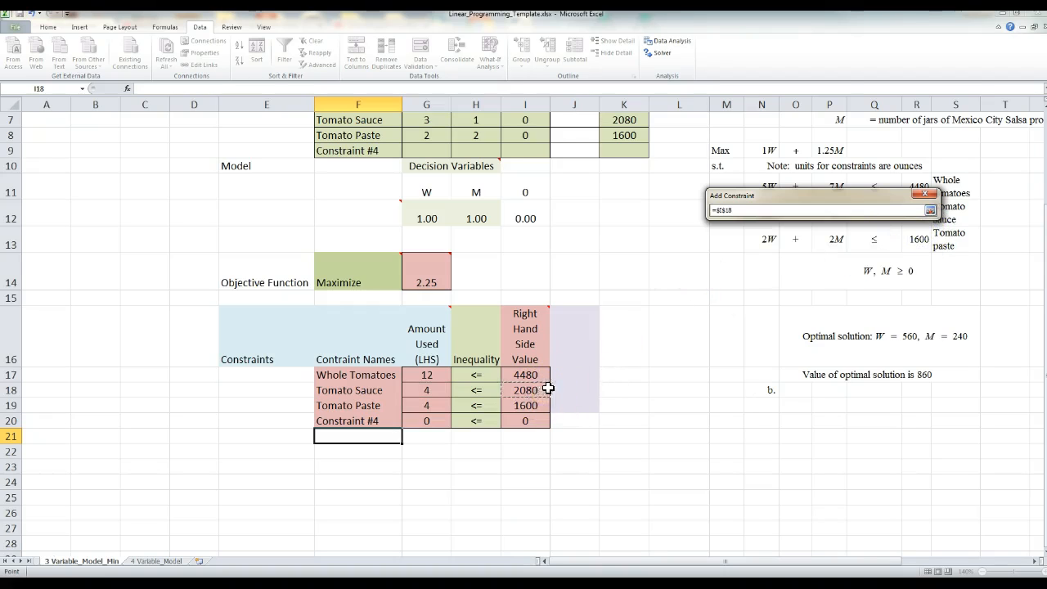
click(931, 212)
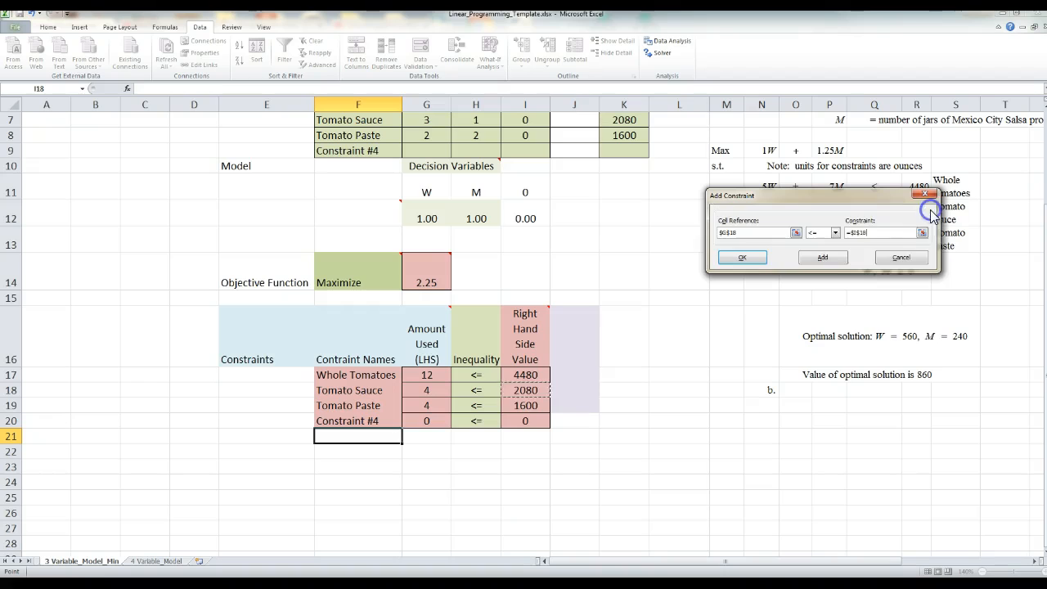
click(824, 259)
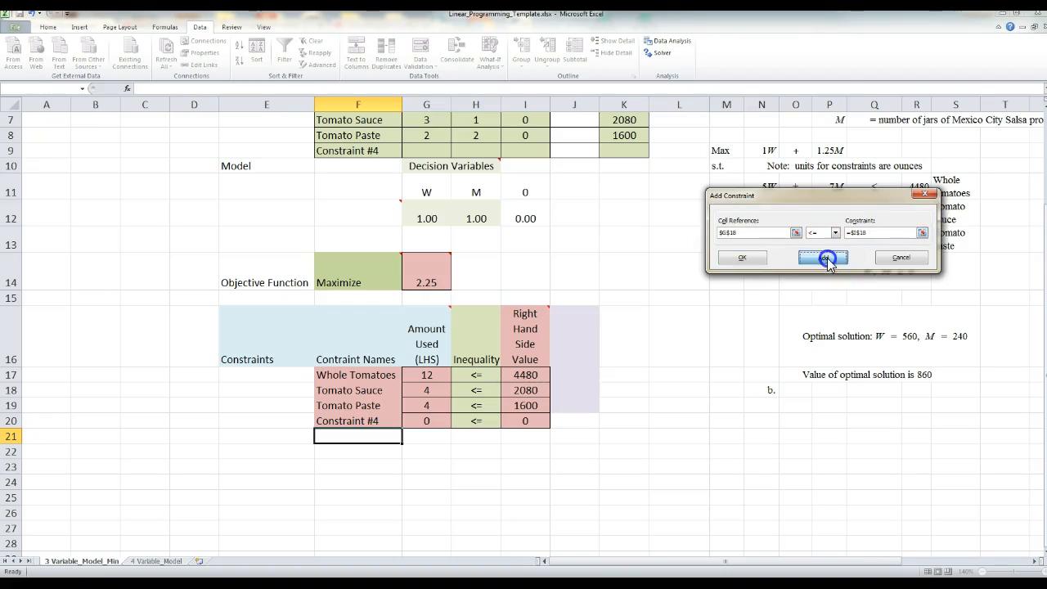
Step: Add the Tomato Paste constraint $G$19 <= $I$19 as the last one and return to the Solver parameters
click(427, 406)
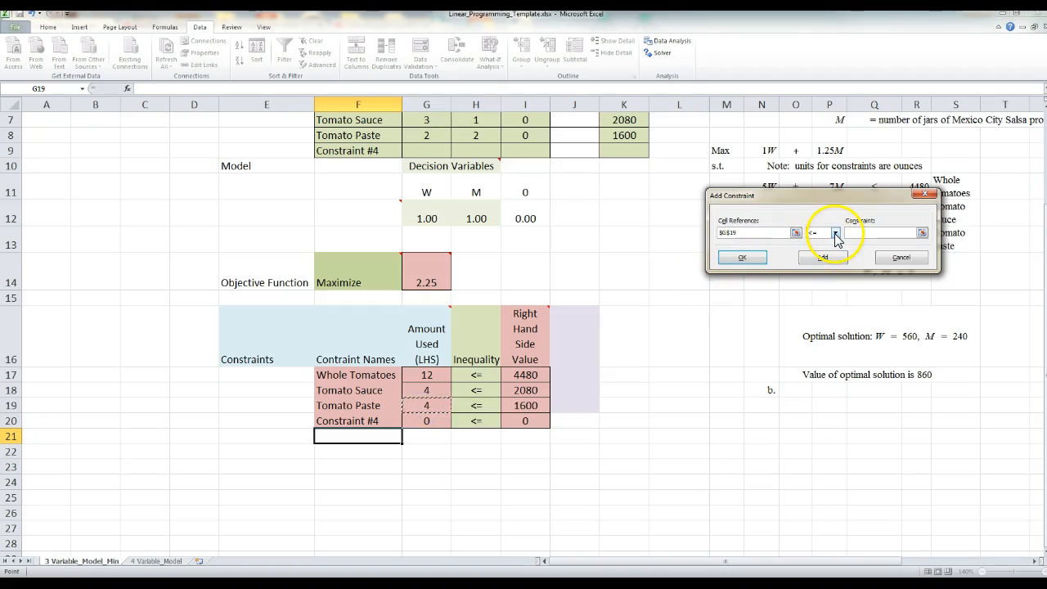
click(922, 232)
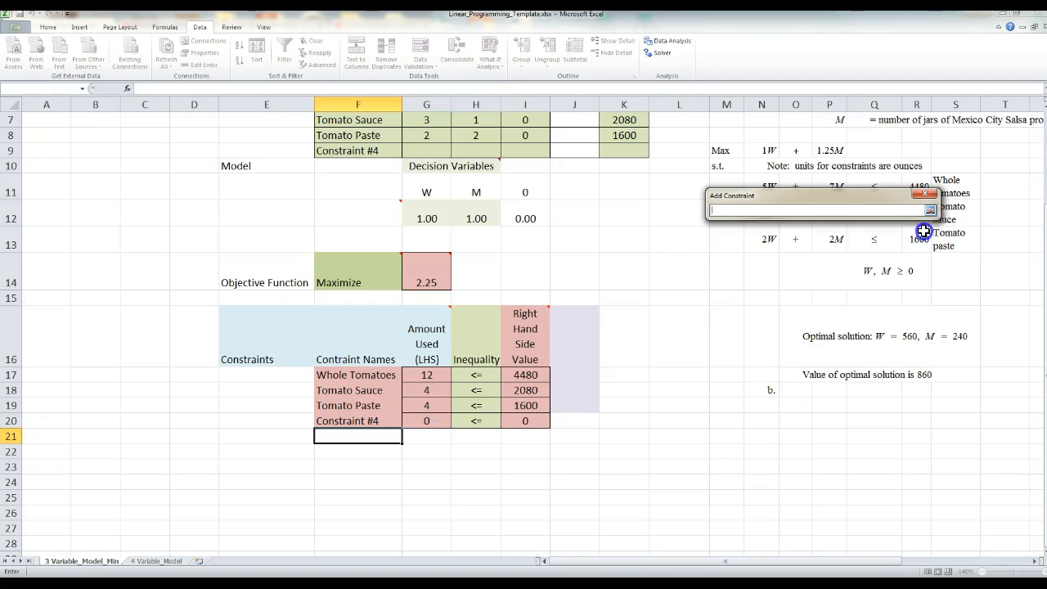
click(525, 405)
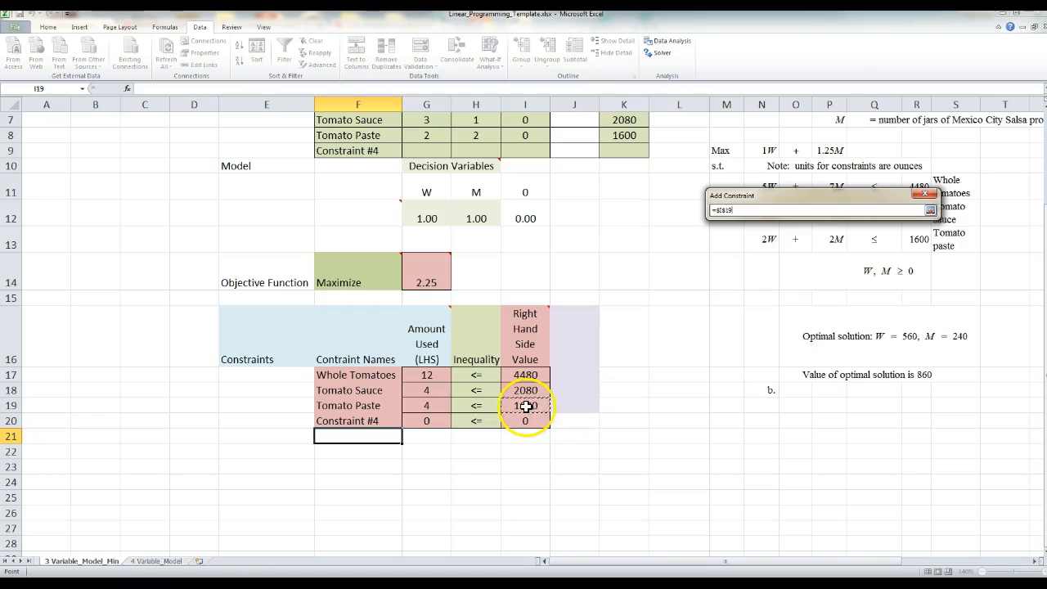
click(931, 211)
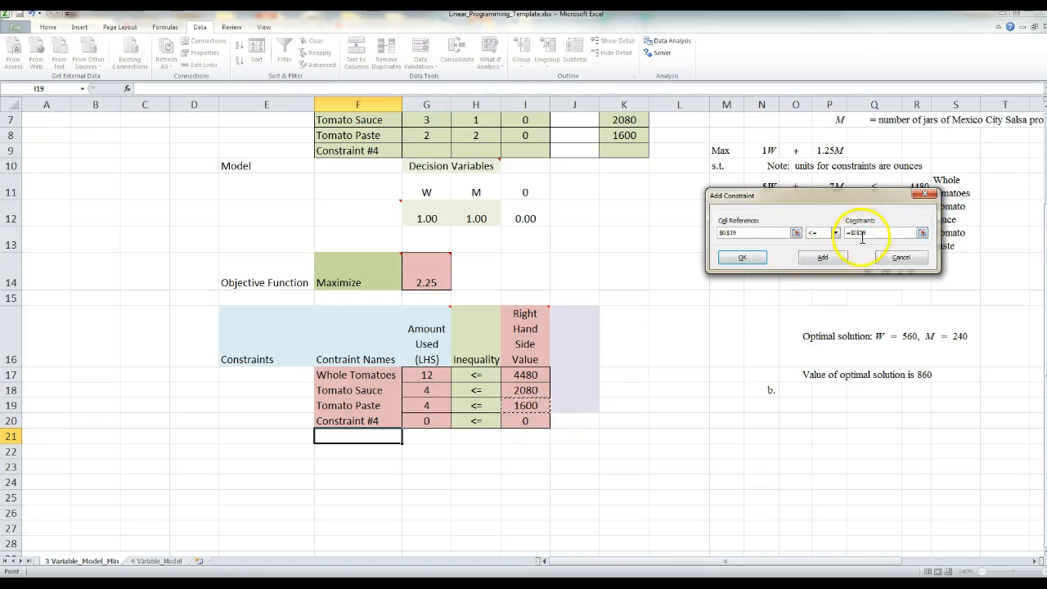
click(742, 260)
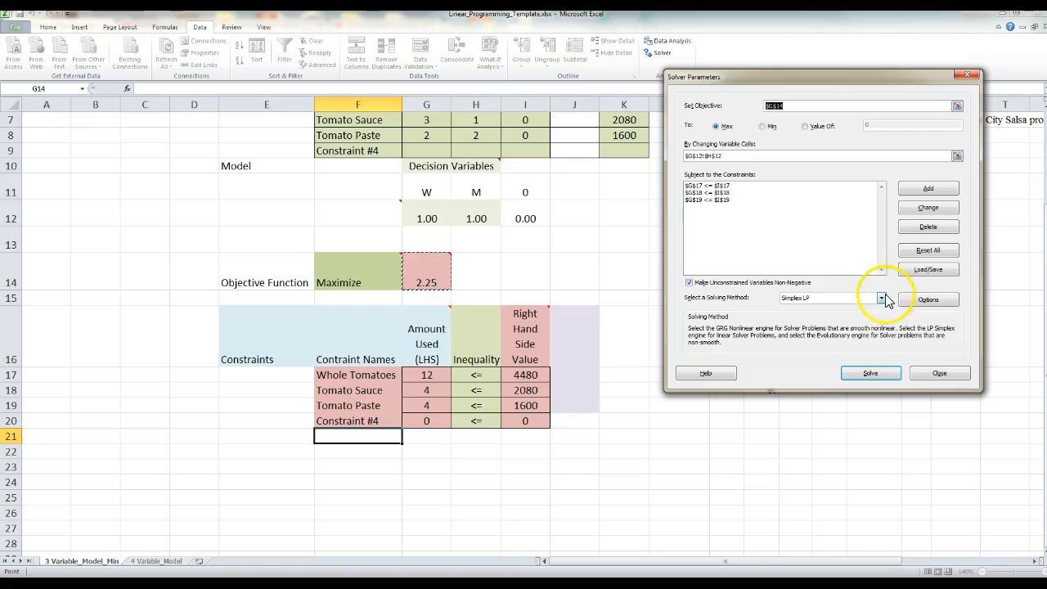
Step: Solve the model with the Simplex LP method, keeping unconstrained variables non-negative
click(690, 285)
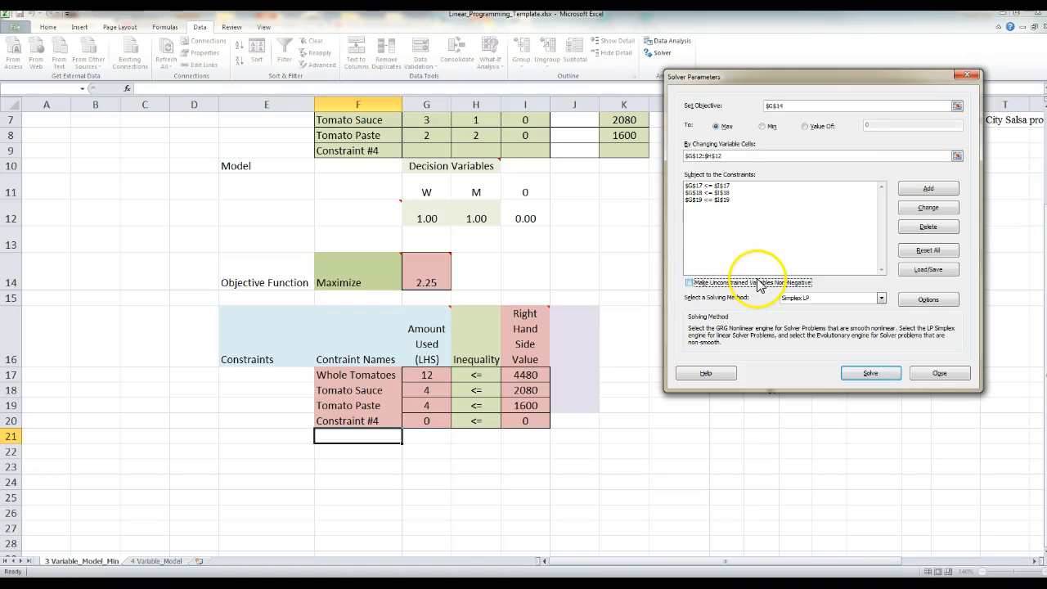
click(690, 286)
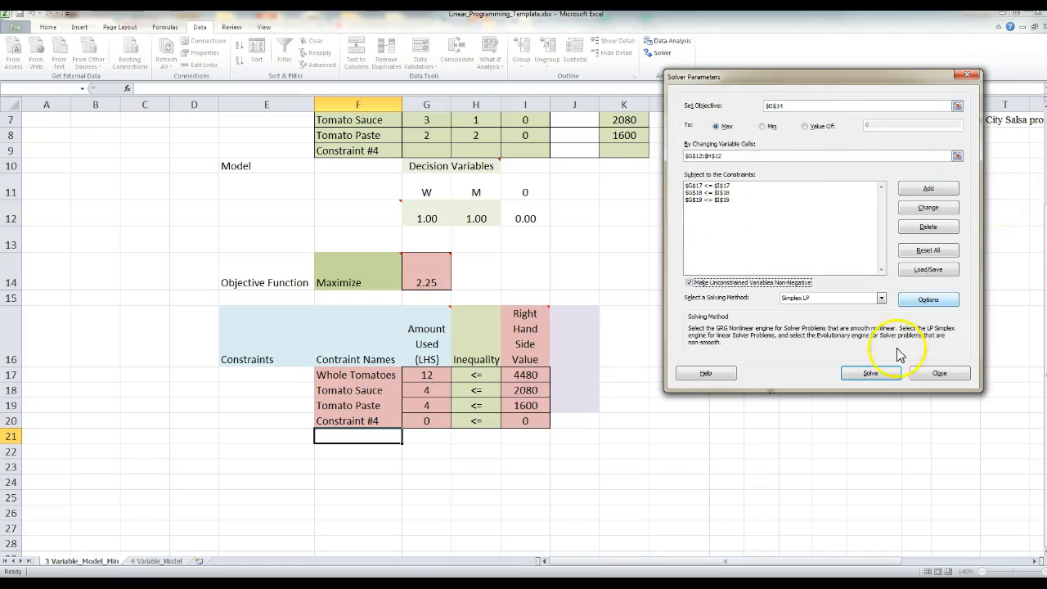
click(871, 375)
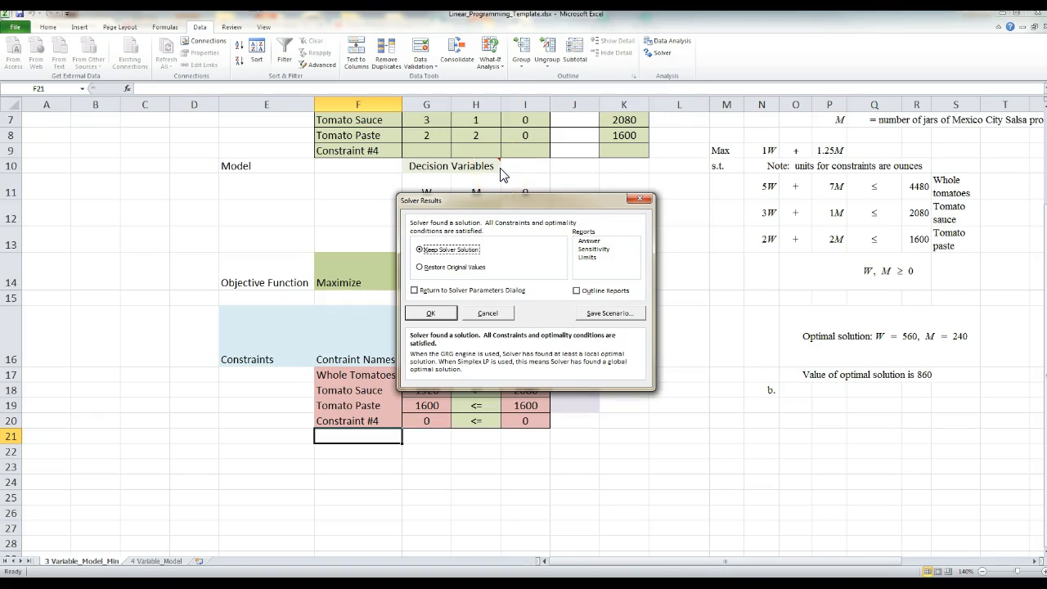
Step: Keep the Solver solution and generate the Answer, Sensitivity and Limits reports
click(590, 242)
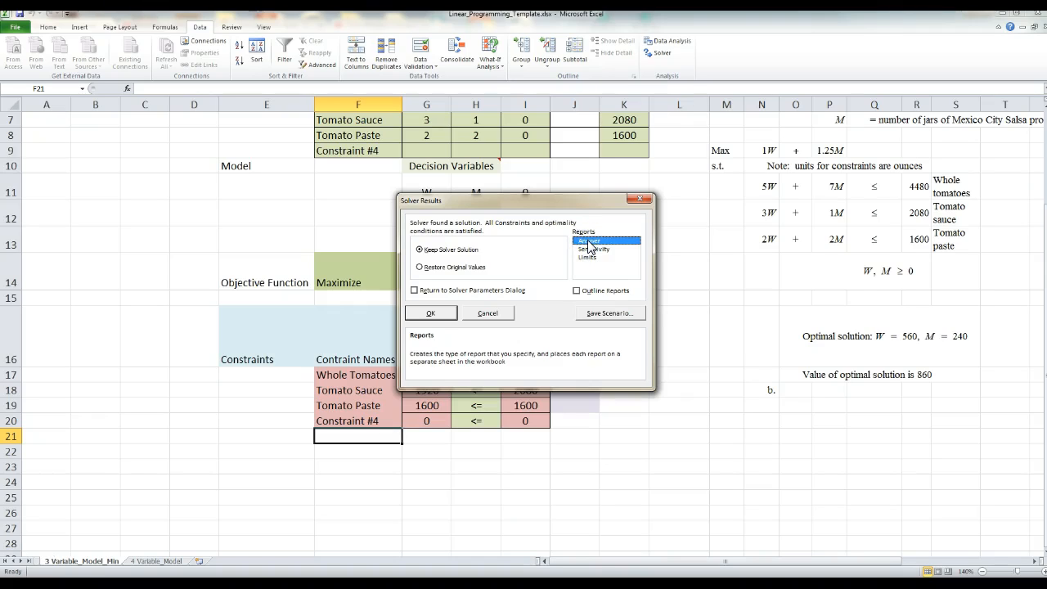
click(593, 250)
click(591, 256)
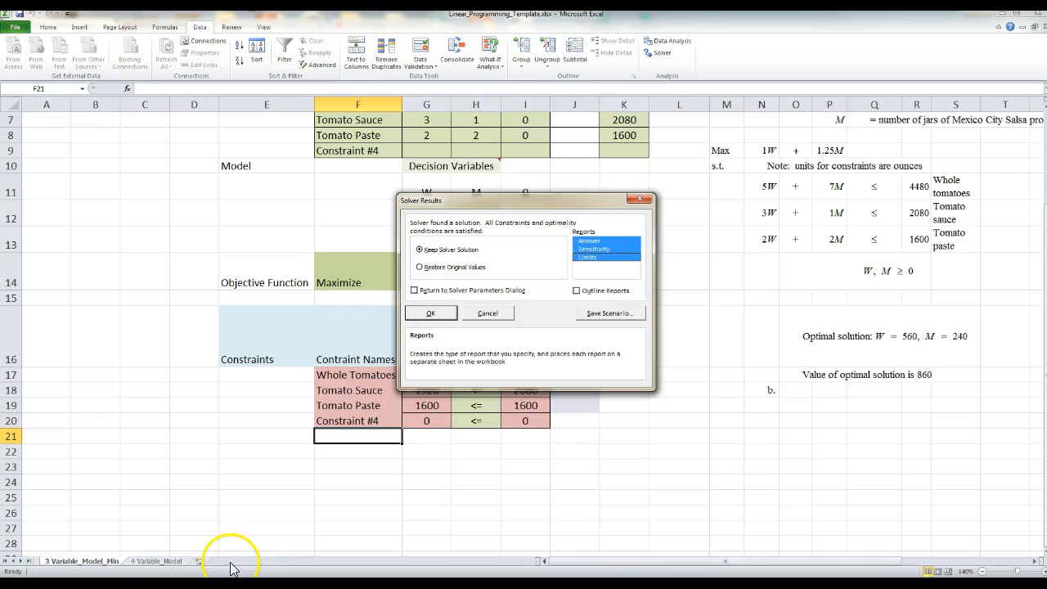
click(439, 313)
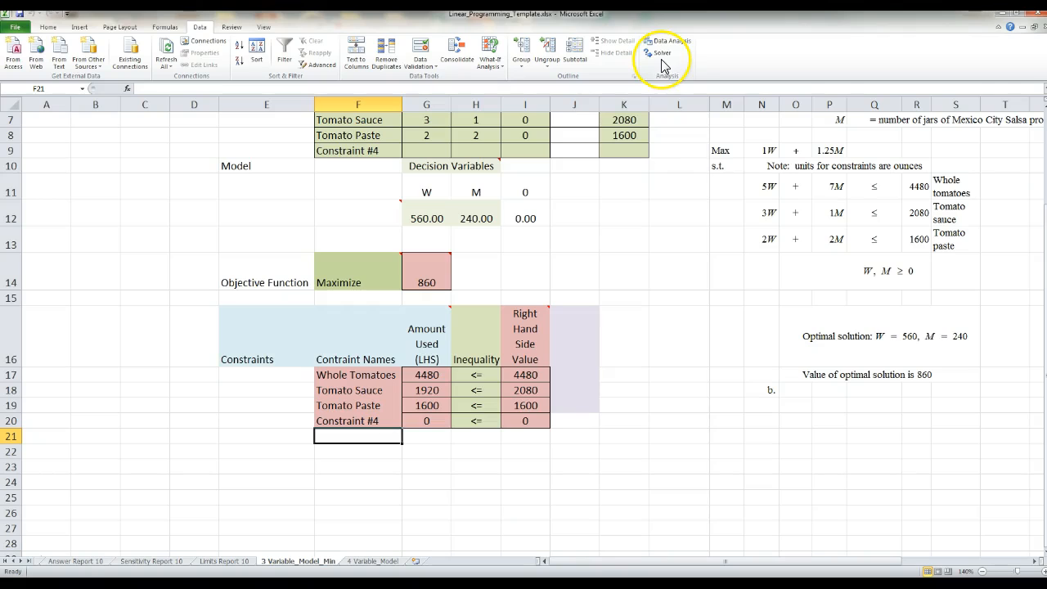
Step: Review the Answer and Sensitivity reports and compare them with the solved 3 Variable_Model_Min sheet
click(70, 562)
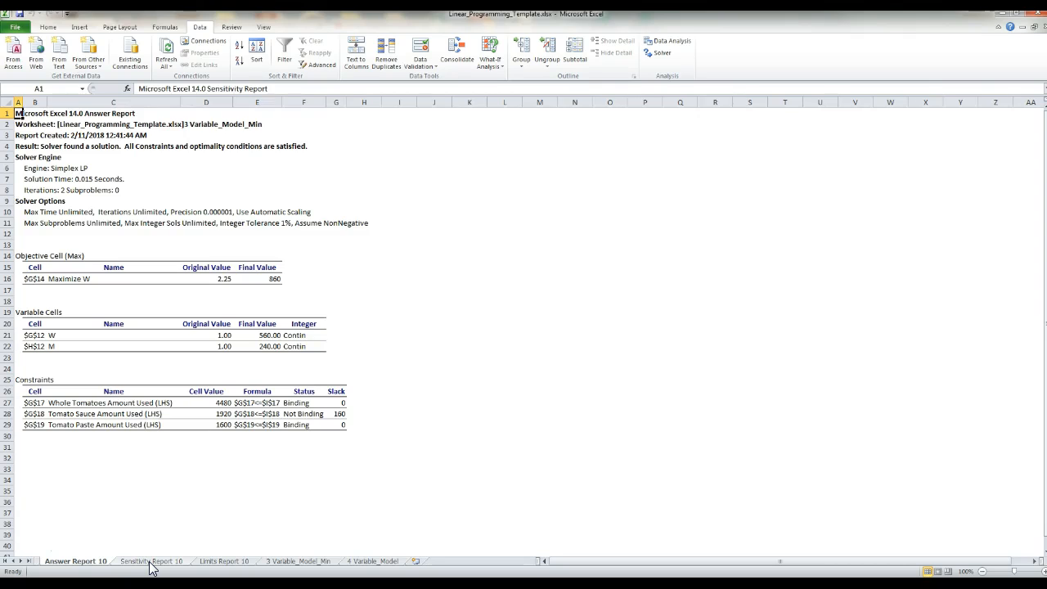
click(152, 563)
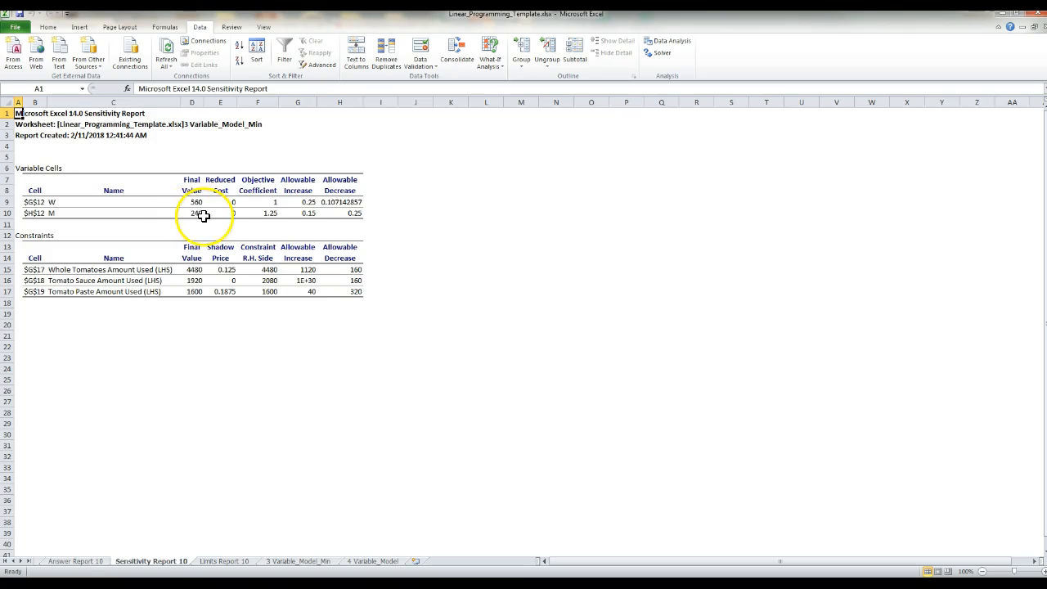
click(97, 562)
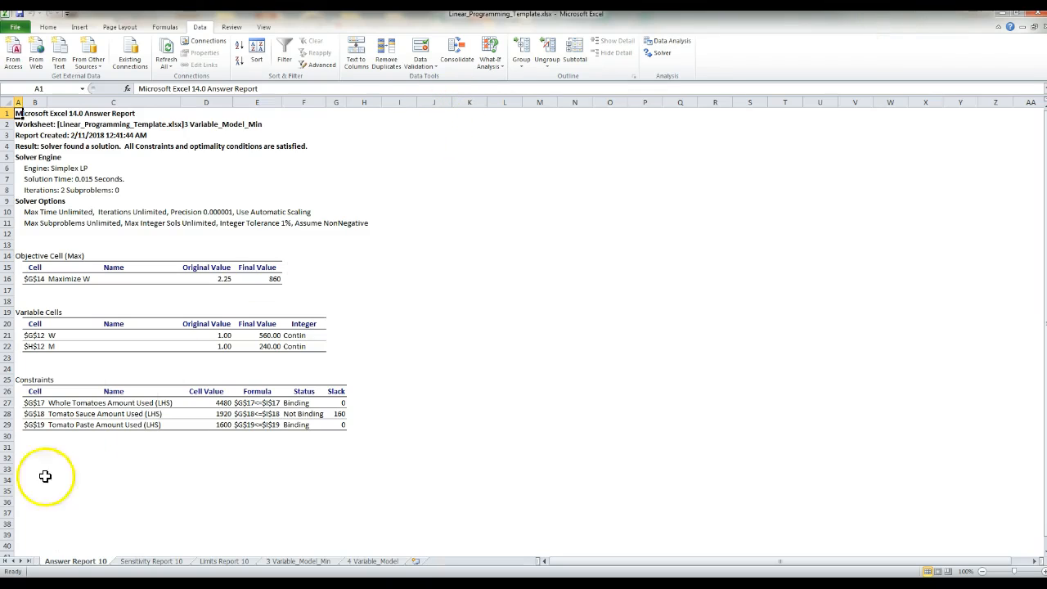
click(288, 563)
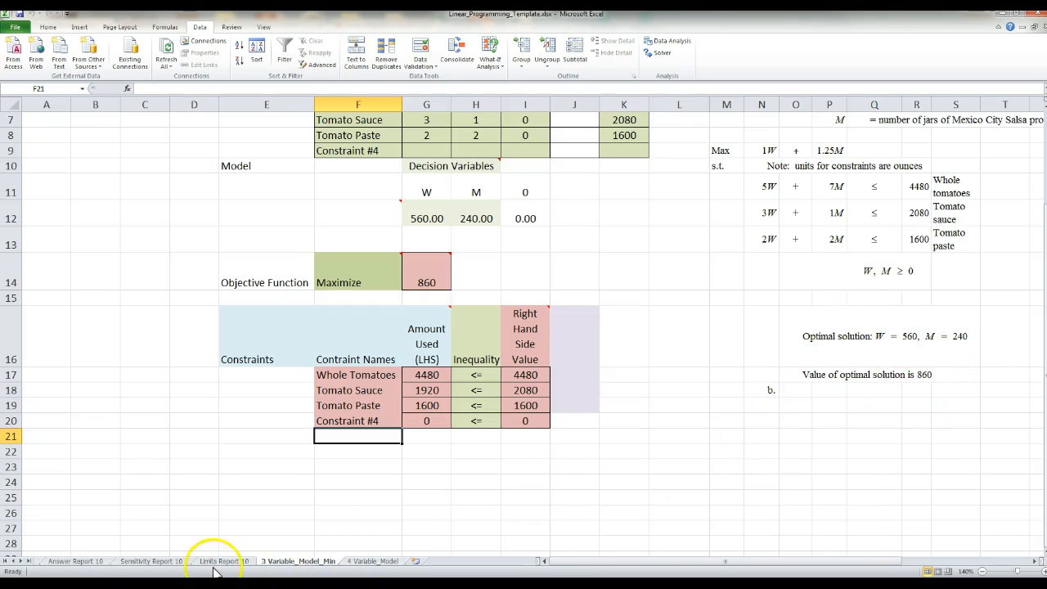
click(75, 561)
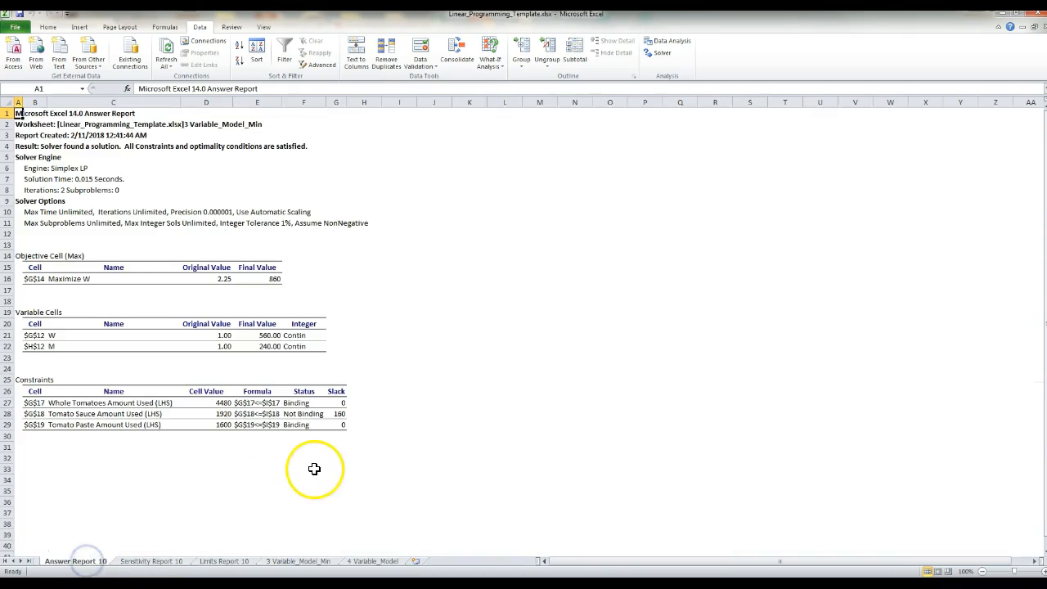